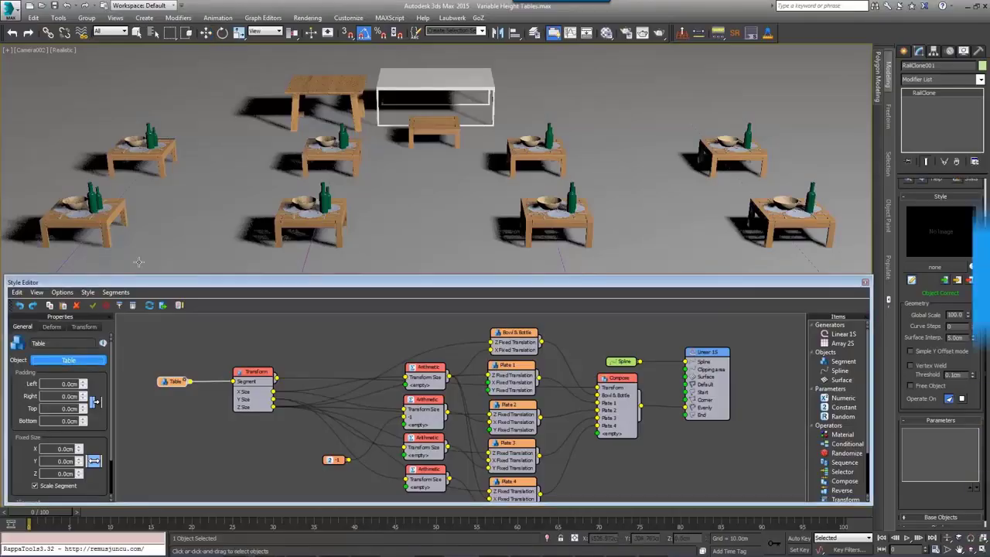
Curve the railing's left section by moving a vertex of its RailClone base line, then show RailClone objects as a point cloud.
drag(44, 512, 108, 516)
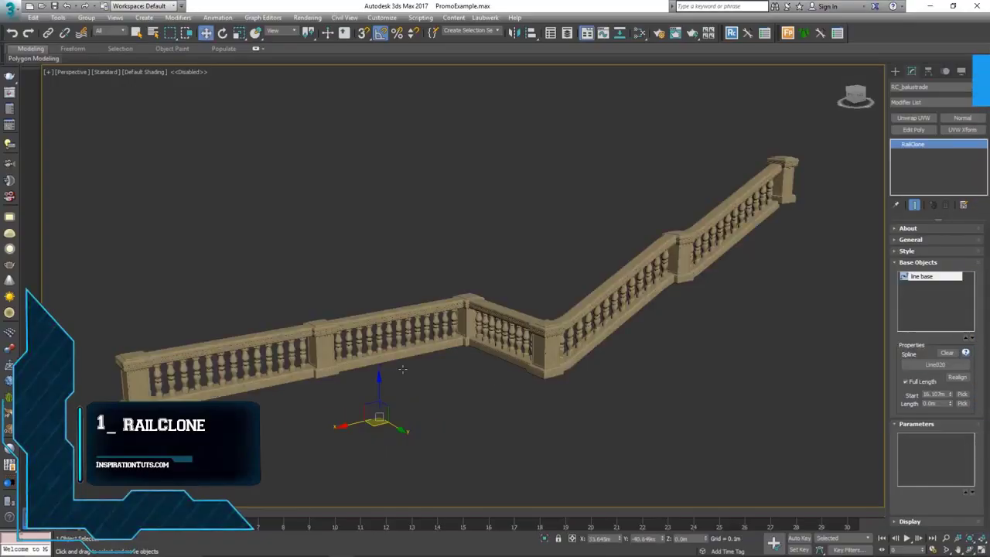
right_click(357, 341)
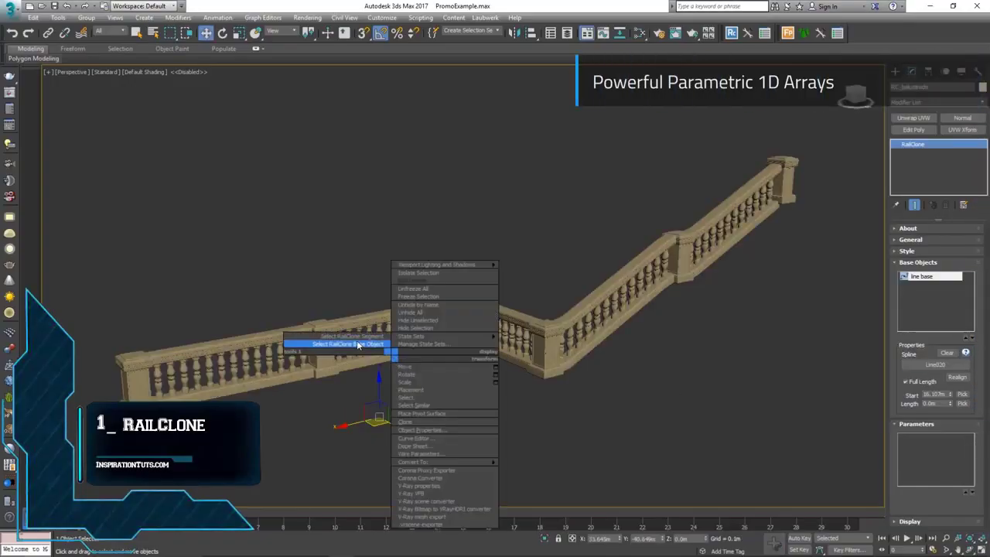
click(358, 393)
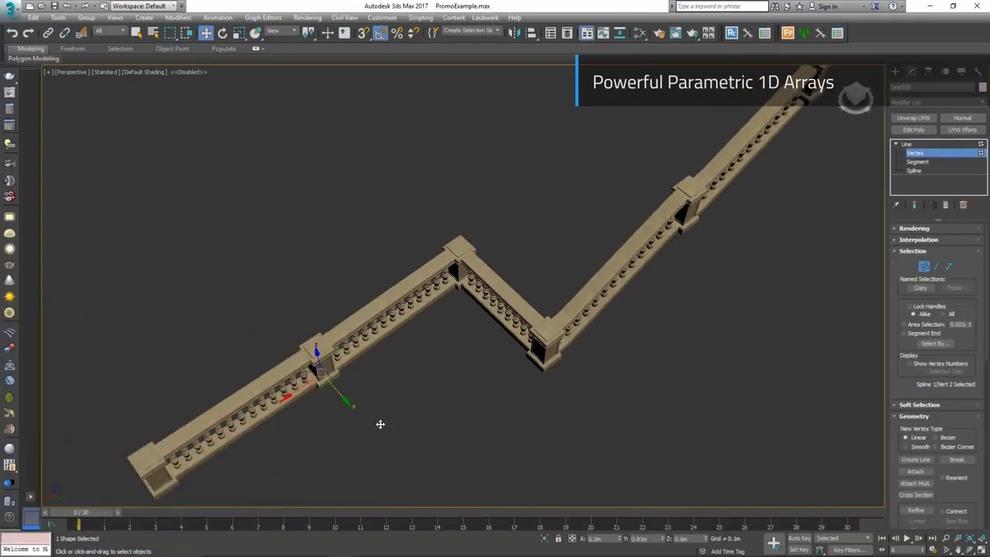
drag(380, 424, 267, 320)
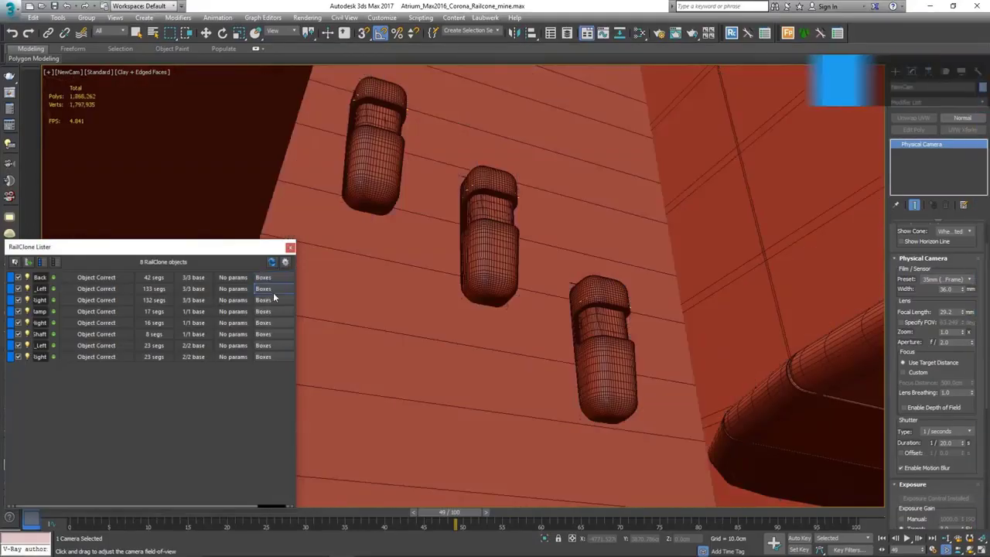
click(272, 307)
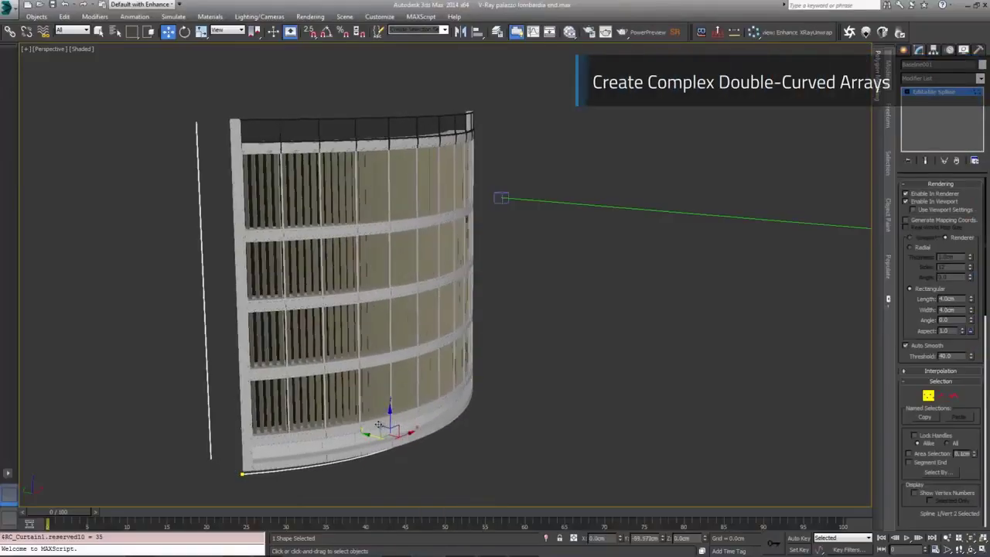
Drag a vertex of the facade's guide line left so the facade curves along it.
right_click(199, 350)
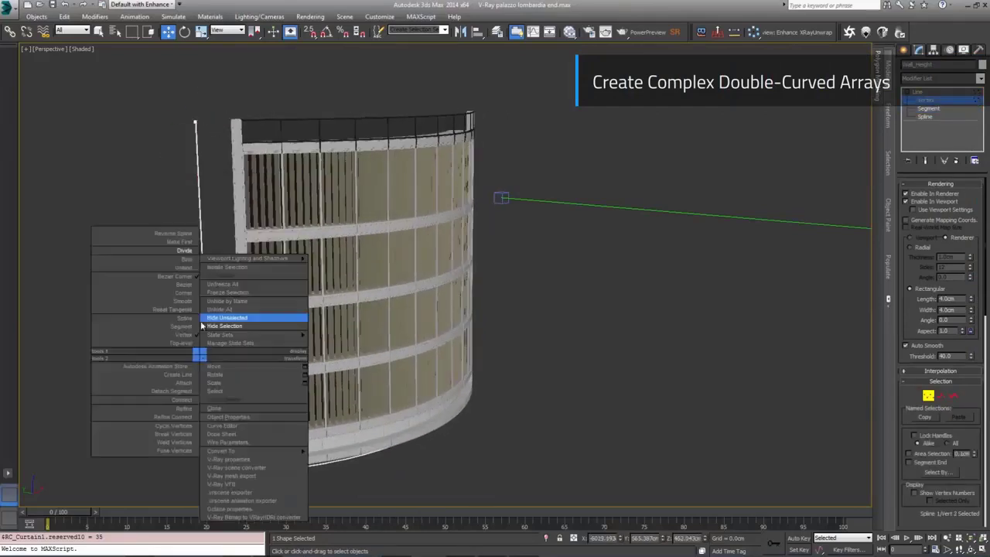
click(246, 315)
click(205, 264)
drag(205, 265, 173, 265)
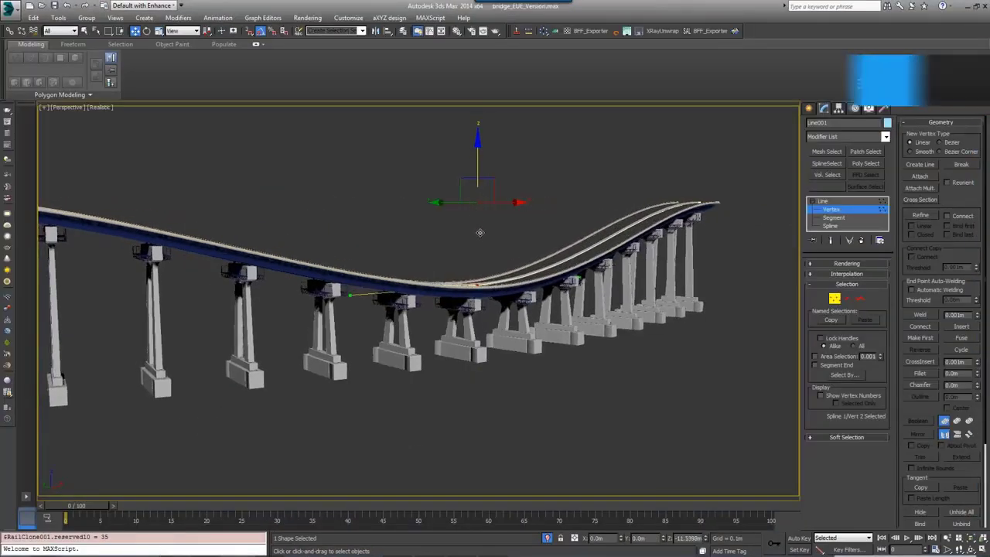
alt+middle_drag(542, 306, 291, 243)
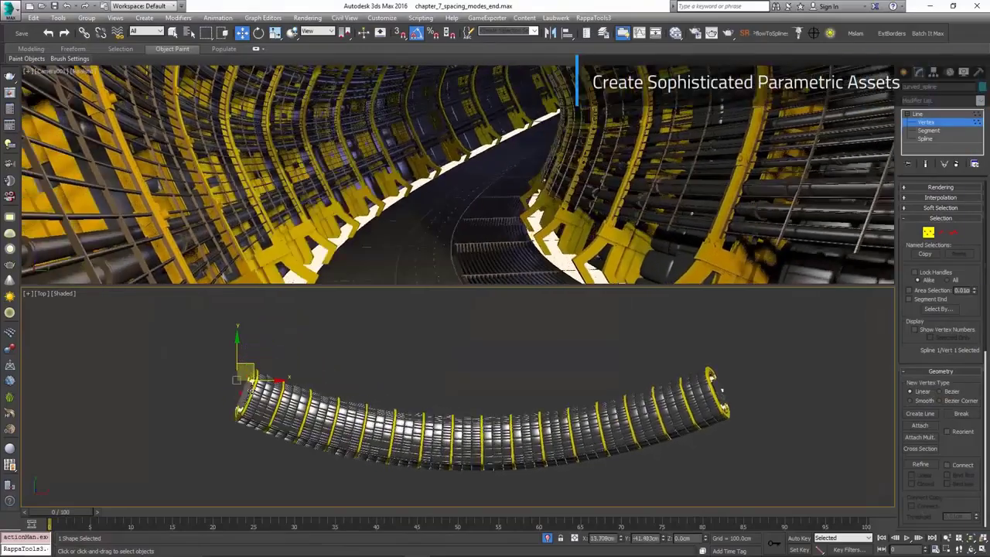
Move the tube path's end vertex down to straighten it, and resize the sidewalk's tiled patch.
click(480, 402)
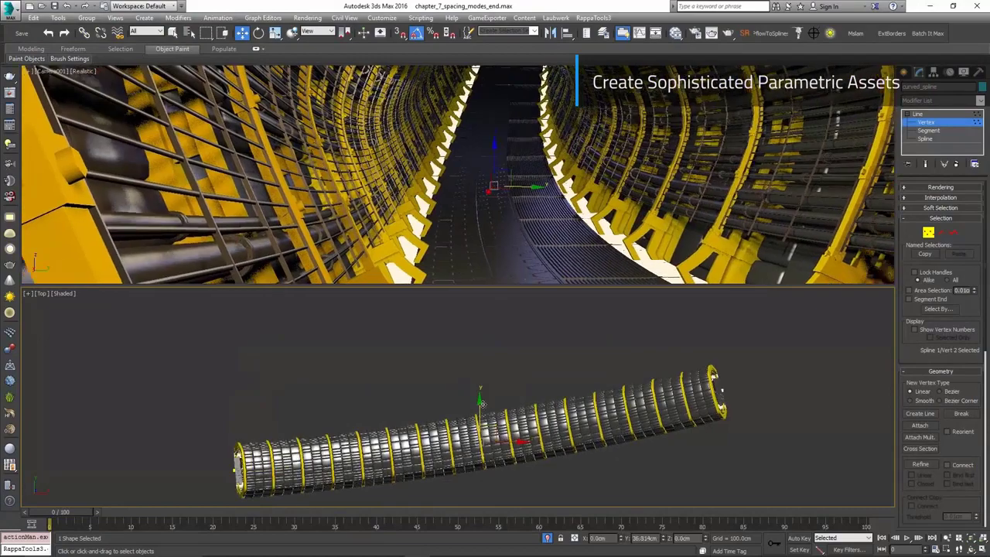
drag(256, 380, 254, 458)
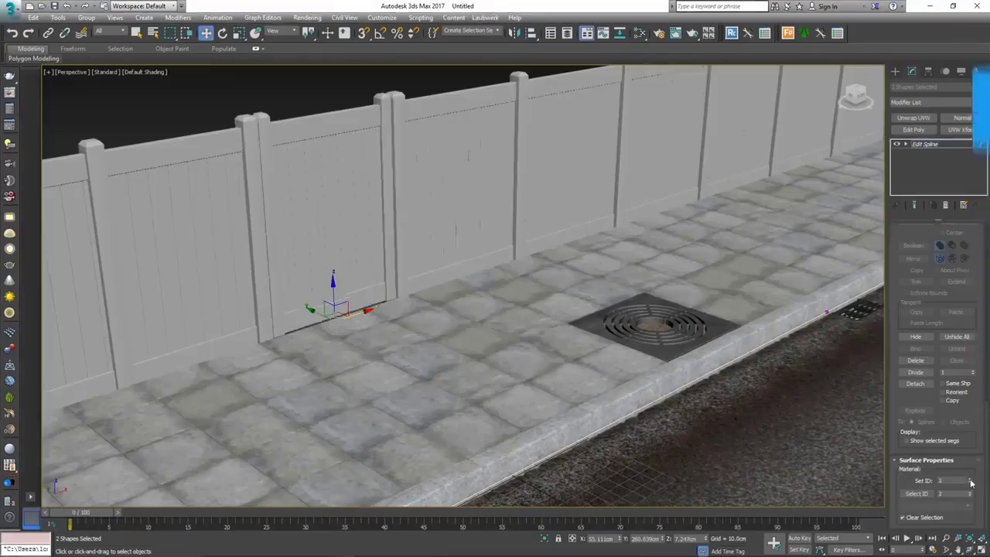
drag(694, 443, 696, 444)
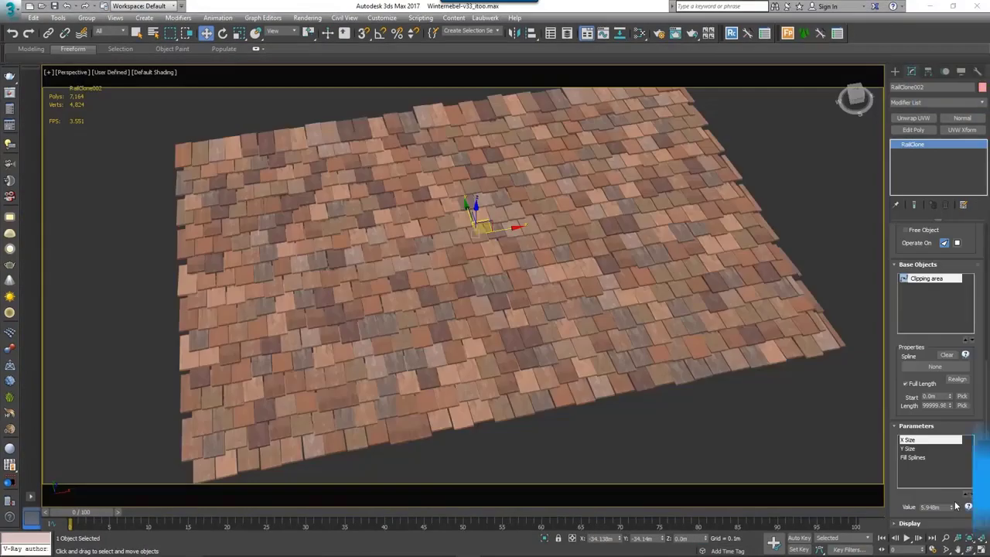
mouse_move(952, 506)
mouse_down()
mouse_move(952, 491)
mouse_move(952, 518)
mouse_move(952, 495)
mouse_up()
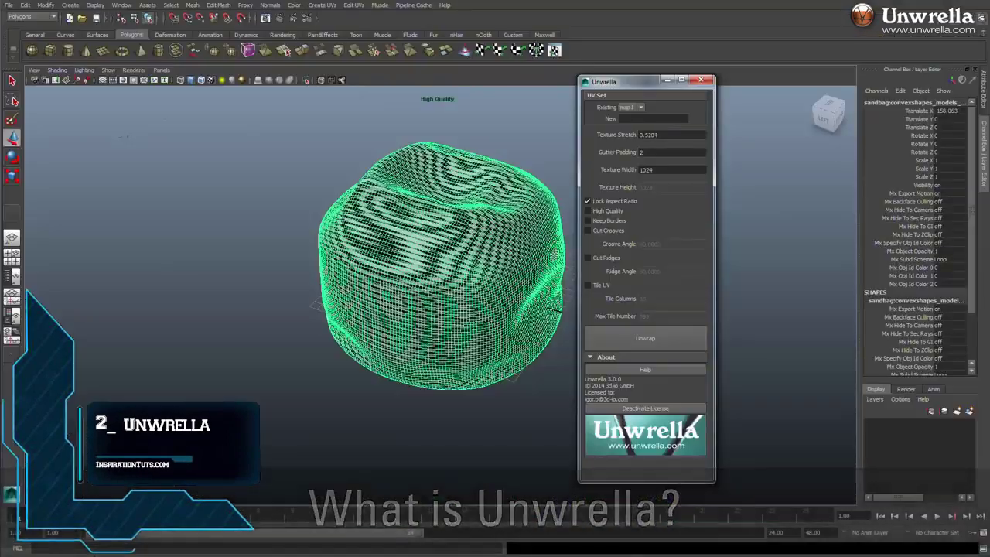
Unwrap the rounded mesh at texture width 2048, inspect its seams, then unwrap the statue.
click(689, 165)
text(2048)
key(Return)
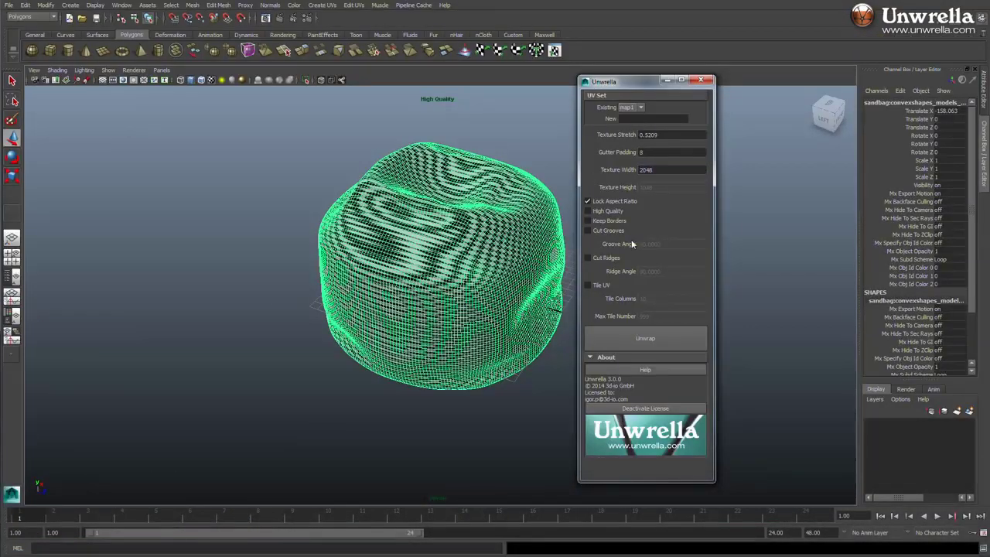
click(641, 339)
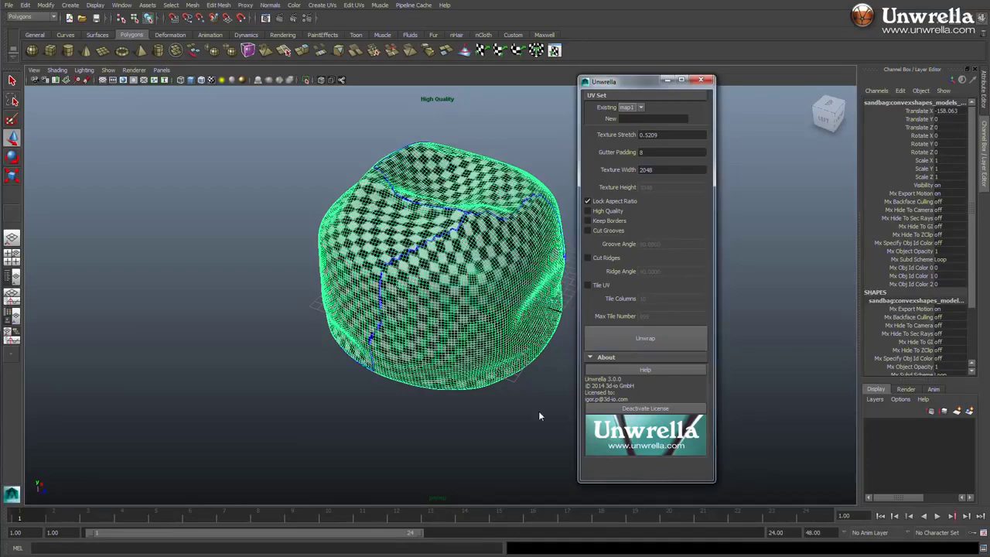
alt+drag(541, 402, 433, 413)
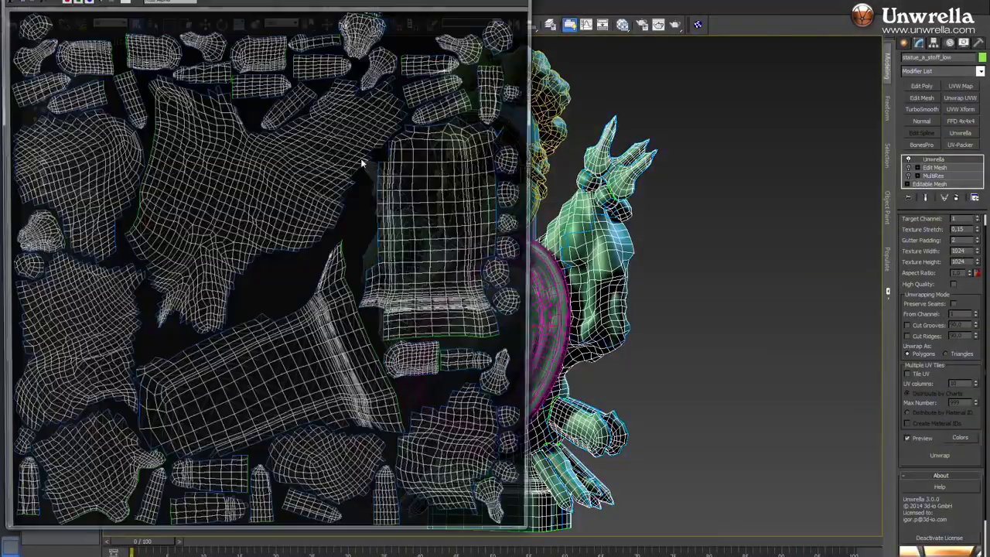
drag(325, 11, 392, 11)
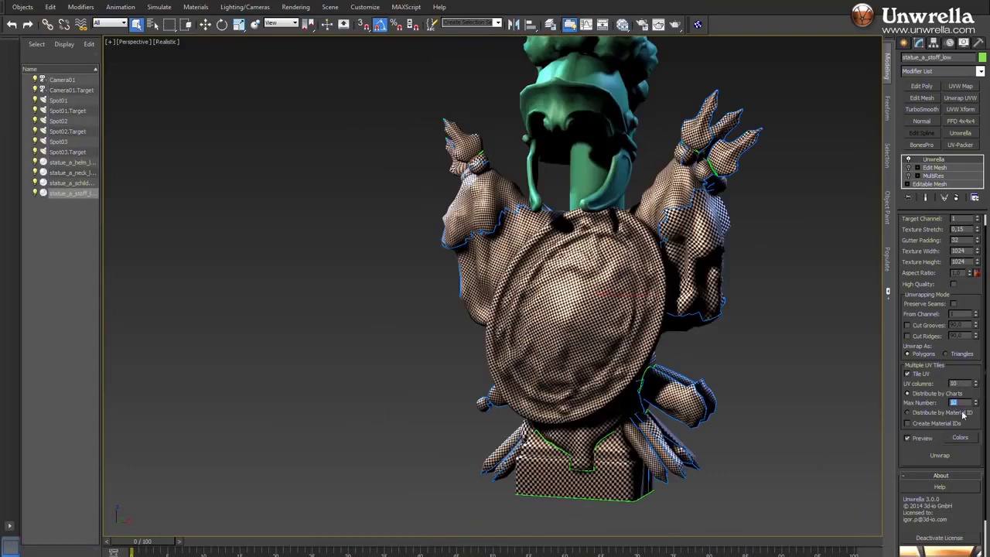
click(940, 454)
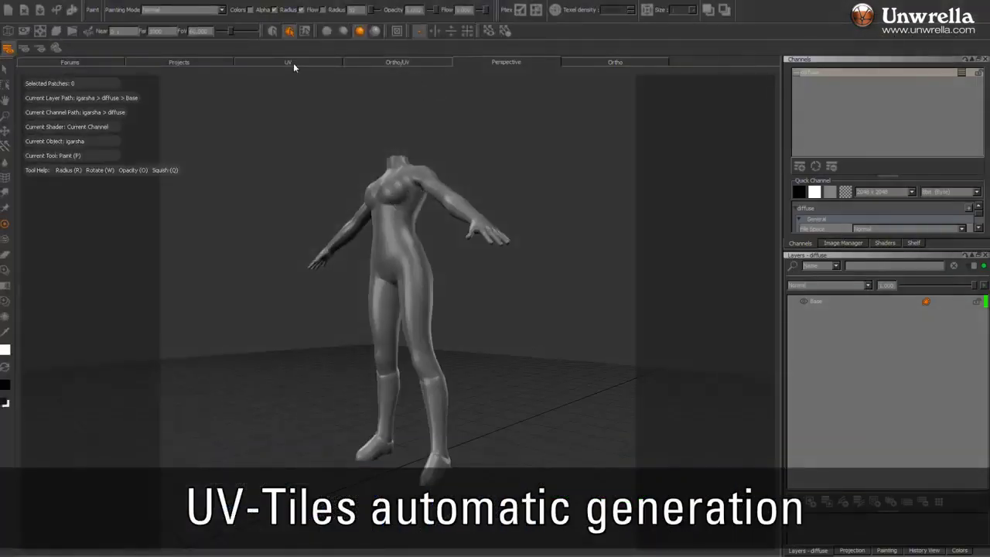
Close the UV preview and zoom to view the sandbag charts across ten UV tiles.
click(287, 62)
scroll(349, 269, up, 6)
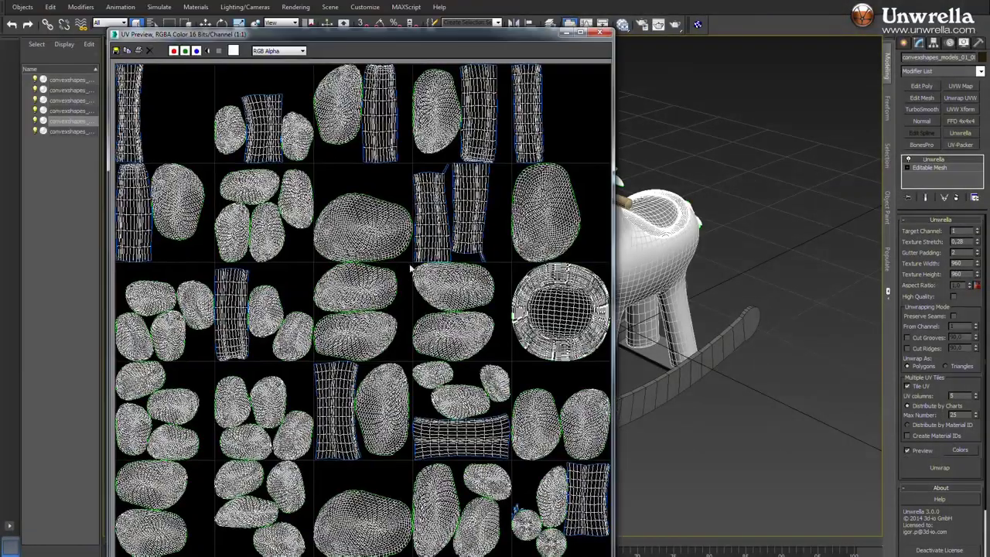
click(600, 34)
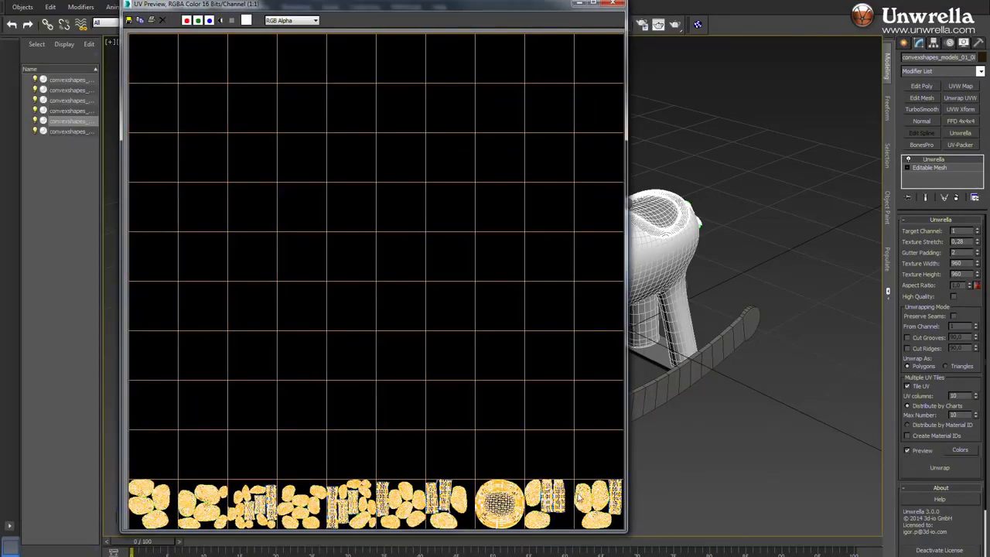
scroll(358, 426, up, 1)
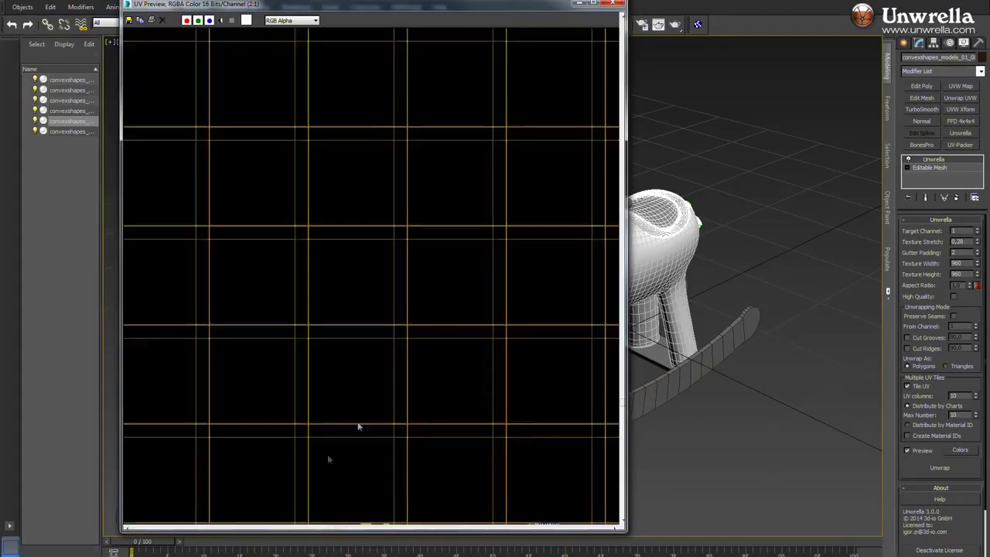
scroll(414, 291, down, 1)
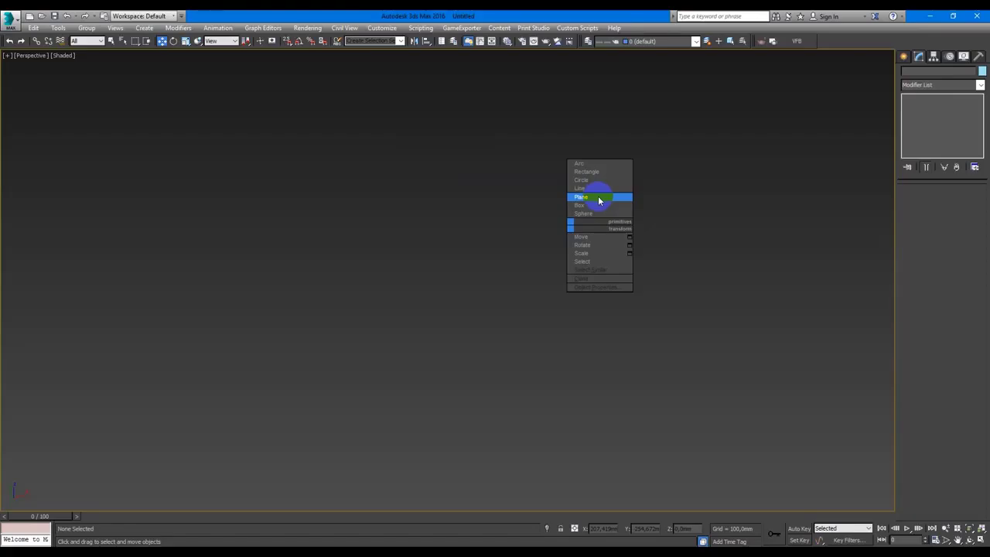
Draw a plane and apply the FloorGenerator modifier to it.
click(602, 197)
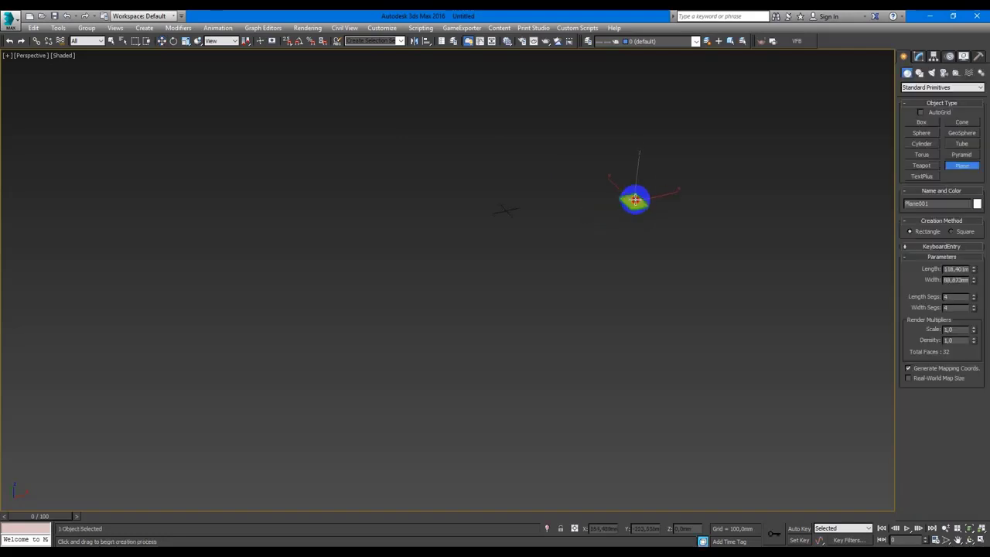
drag(634, 199, 359, 497)
click(919, 56)
click(979, 85)
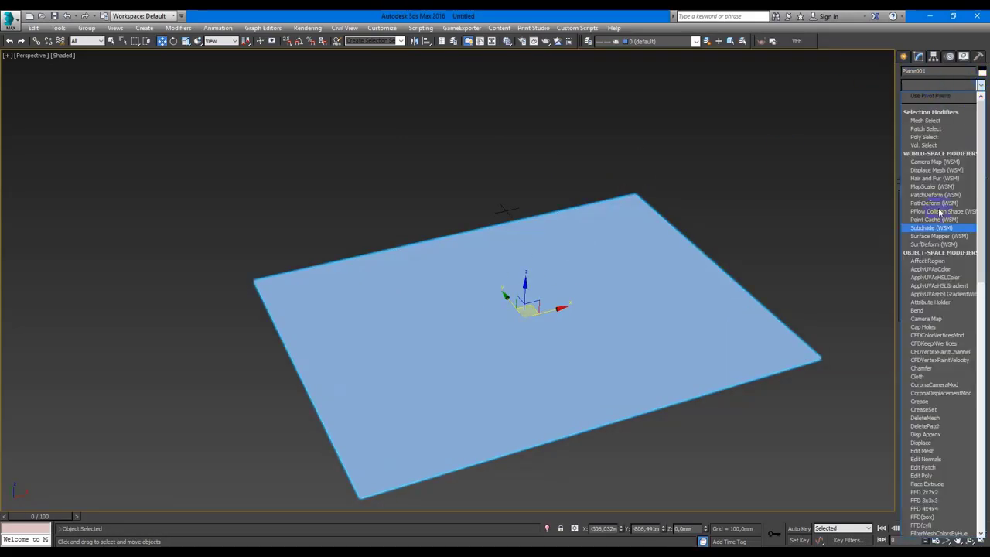
scroll(938, 461, down, 3)
click(935, 532)
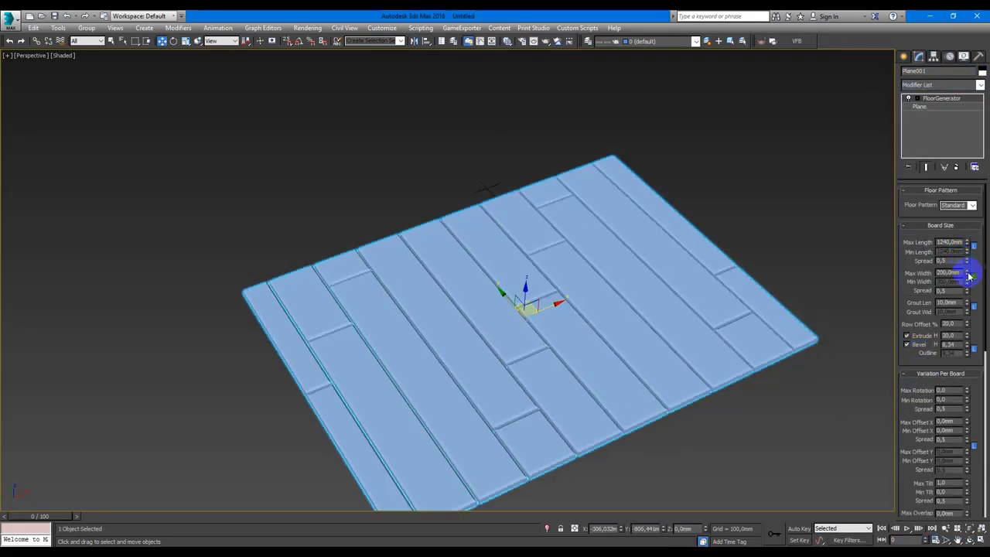
Reduce the maximum board width for narrower planks, checking the floor from top and perspective views.
drag(967, 272, 965, 287)
alt+middle_drag(782, 224, 770, 204)
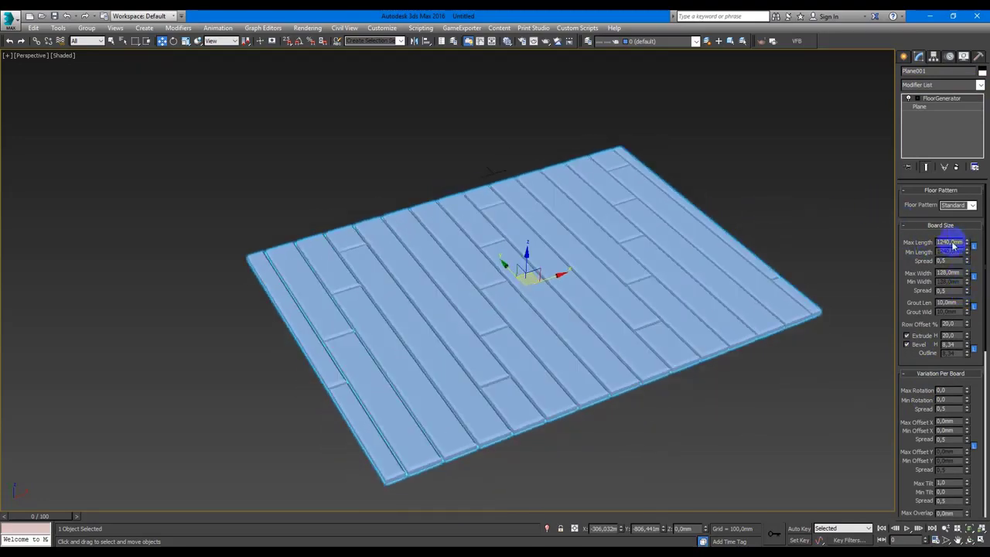
mouse_move(966, 272)
mouse_down()
mouse_move(946, 316)
mouse_move(965, 305)
mouse_move(965, 364)
mouse_up()
key(t)
scroll(287, 188, up, 5)
key(p)
scroll(615, 299, up, 3)
scroll(615, 298, up, 1)
scroll(654, 324, down, 3)
scroll(504, 336, up, 6)
alt+middle_drag(740, 376, 842, 348)
scroll(910, 311, down, 4)
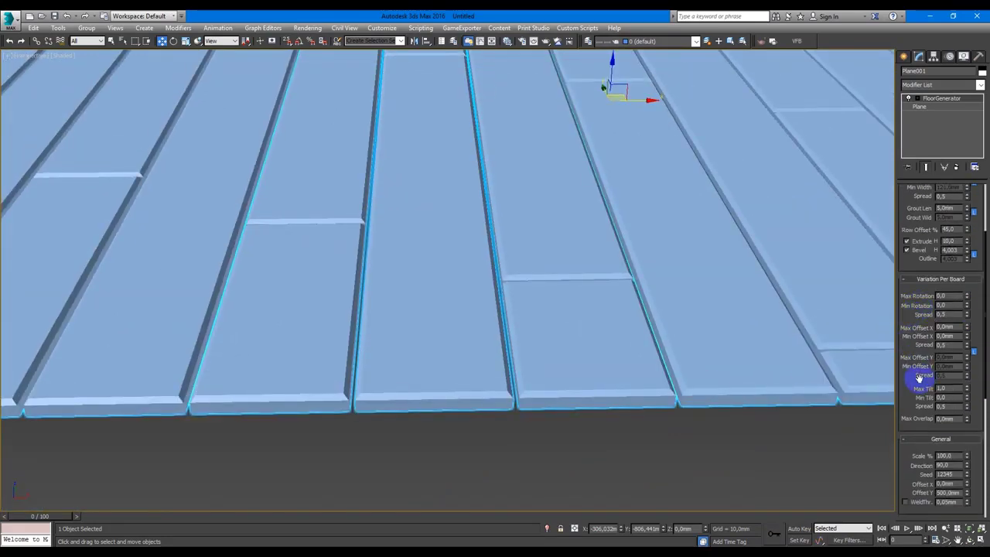
Set the planks' Max Tilt to 1 after testing a larger tilt.
drag(968, 285, 969, 282)
alt+middle_drag(579, 287, 840, 386)
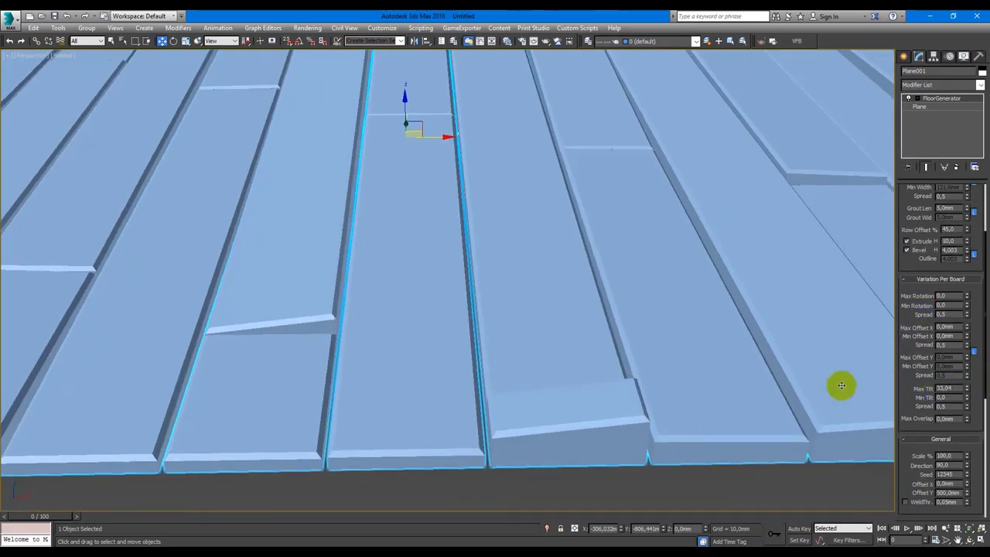
scroll(471, 294, down, 5)
scroll(630, 308, up, 1)
double_click(951, 388)
text(1)
key(Return)
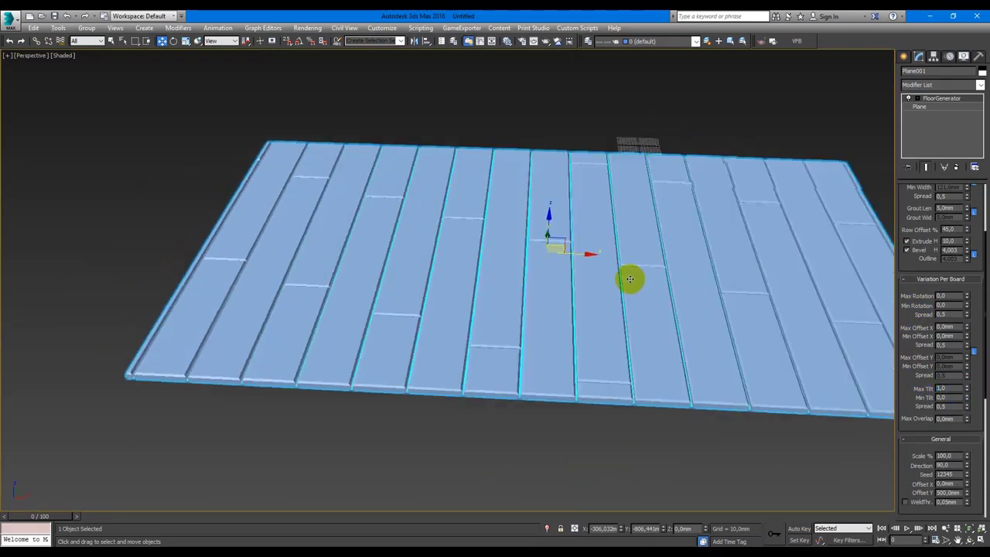
alt+middle_drag(629, 278, 629, 268)
scroll(915, 336, down, 3)
scroll(915, 336, down, 2)
Set the plank Direction to 0 and switch the floor to the Herringbone pattern.
double_click(922, 363)
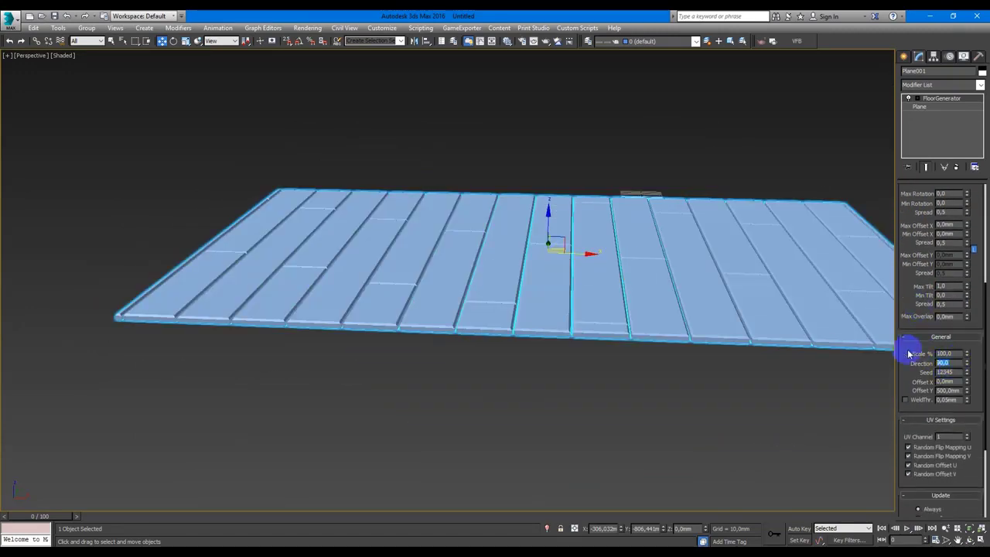
text(0)
key(Return)
alt+middle_drag(634, 309, 601, 311)
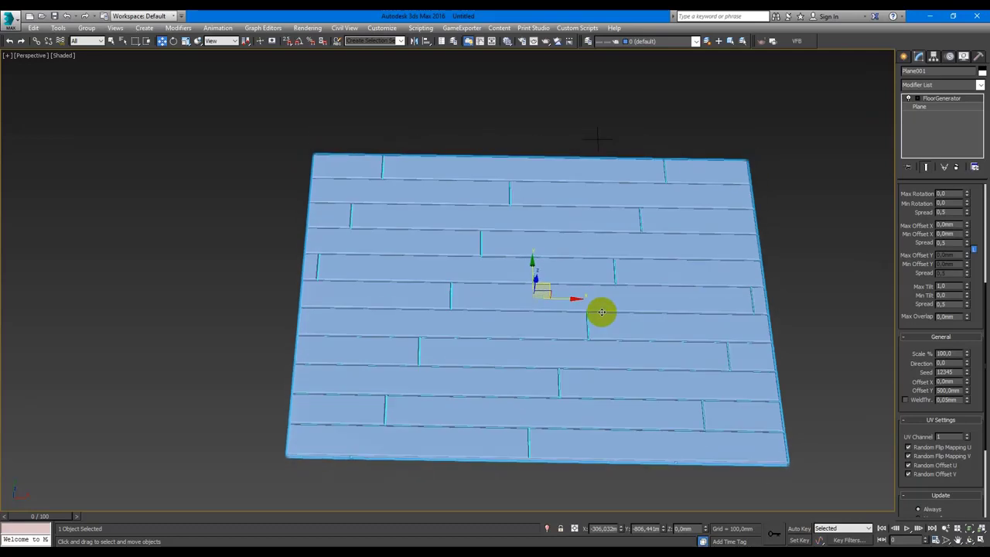
scroll(917, 337, up, 5)
click(972, 205)
click(954, 222)
alt+middle_drag(688, 294, 708, 285)
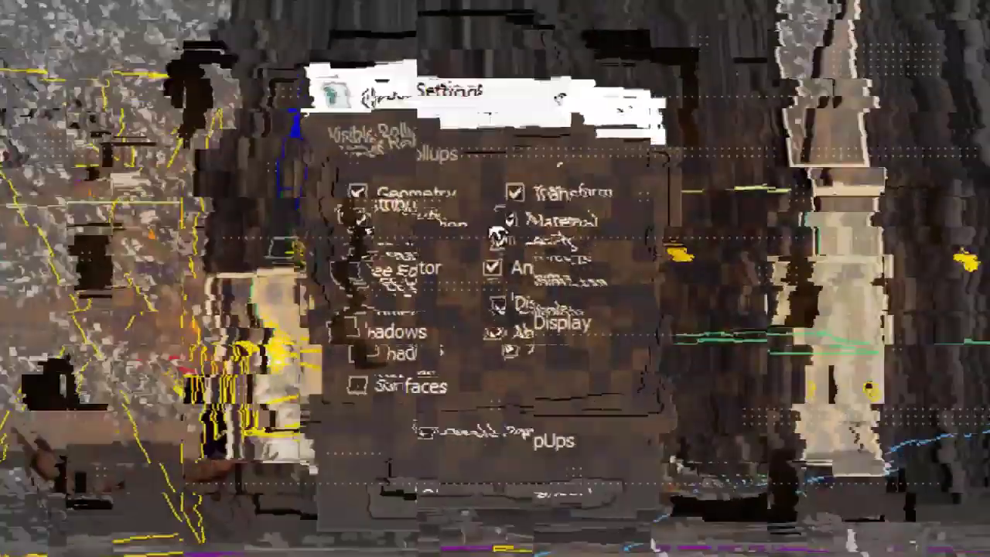
Collapse the Material and Diversity rollouts and turn off the animation option.
click(502, 222)
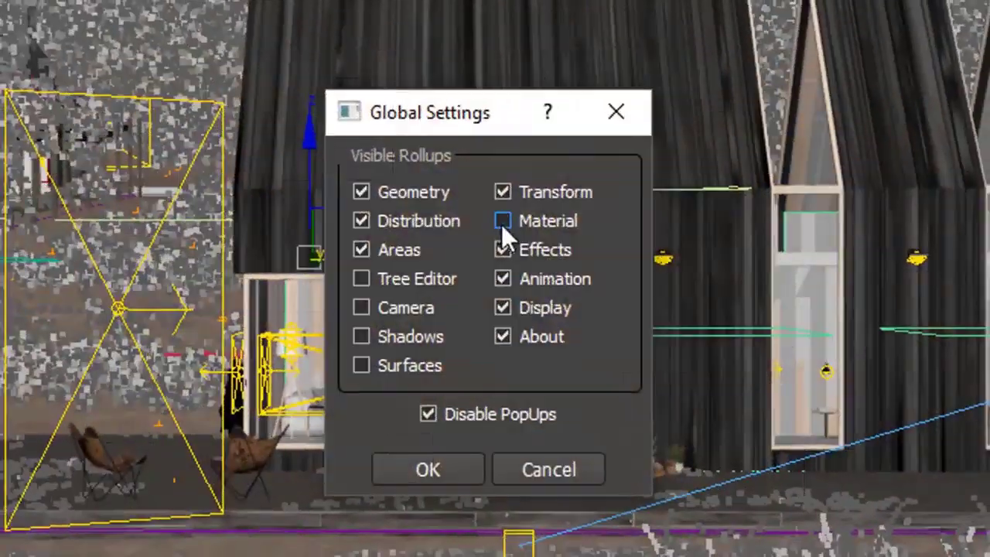
click(502, 278)
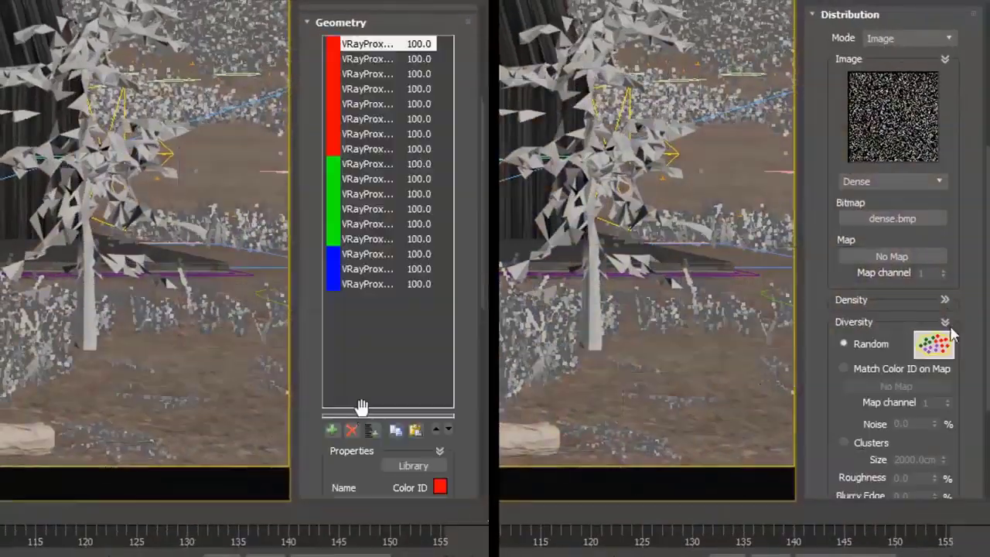
click(948, 323)
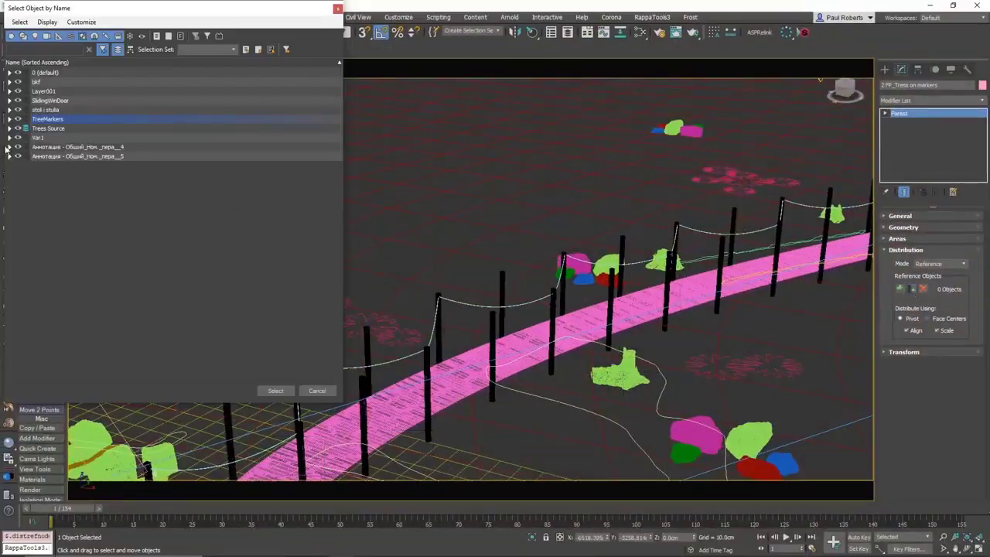
Use MarkerTree002–MarkerTree023 as Forest references and move MarkerTree017 to a new spot.
click(9, 119)
shift+click(75, 324)
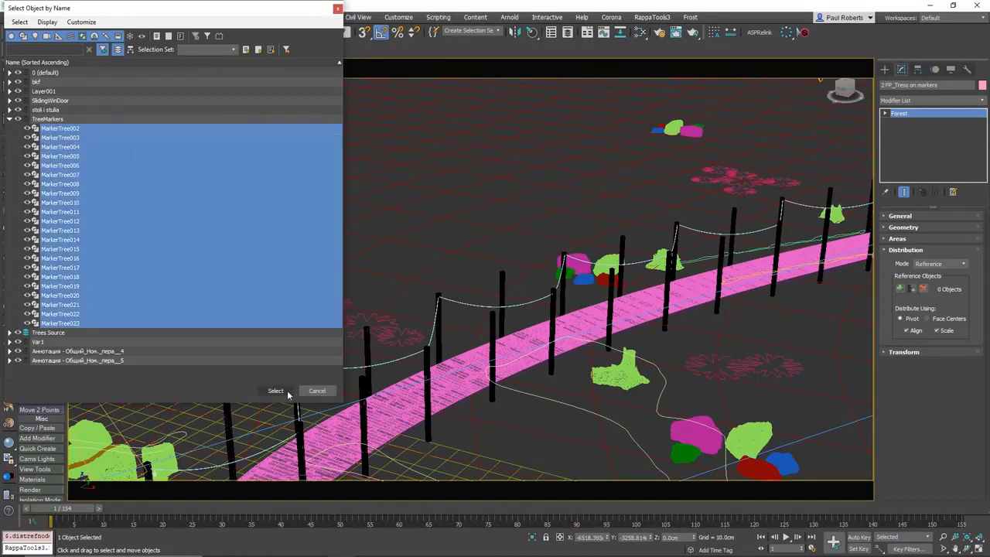
click(280, 392)
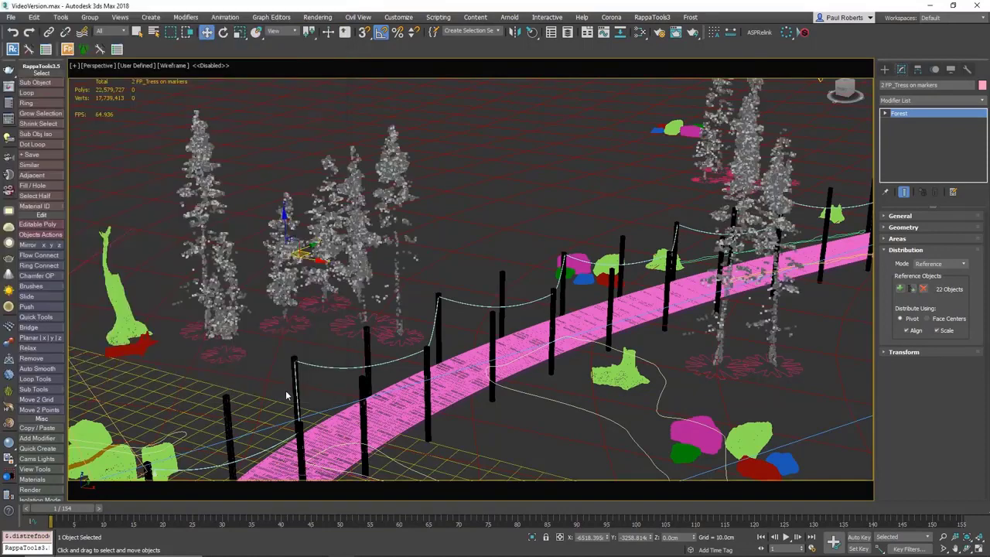
click(402, 341)
drag(595, 311, 770, 399)
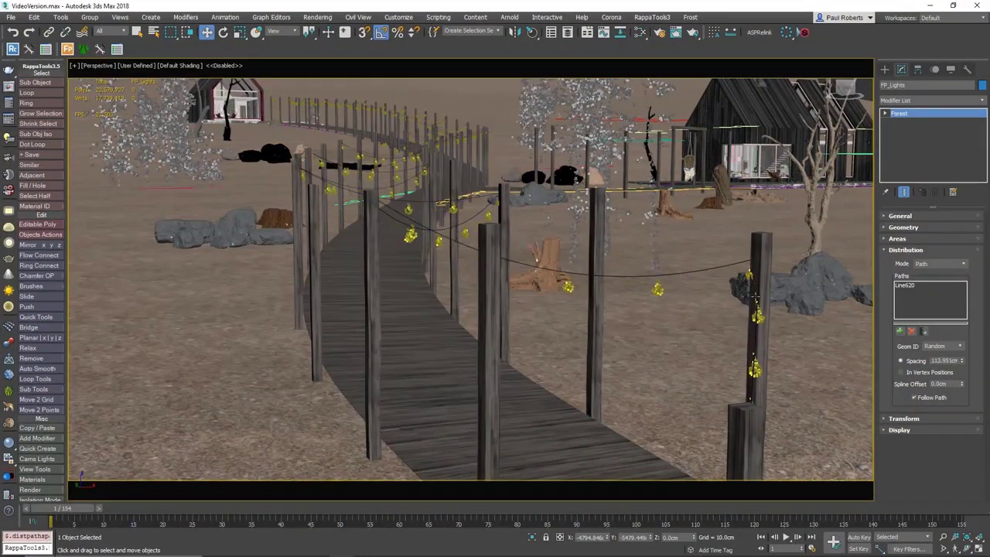
Switch Forest distribution to Particle Flow using PF Source 001 and play the animation.
click(758, 267)
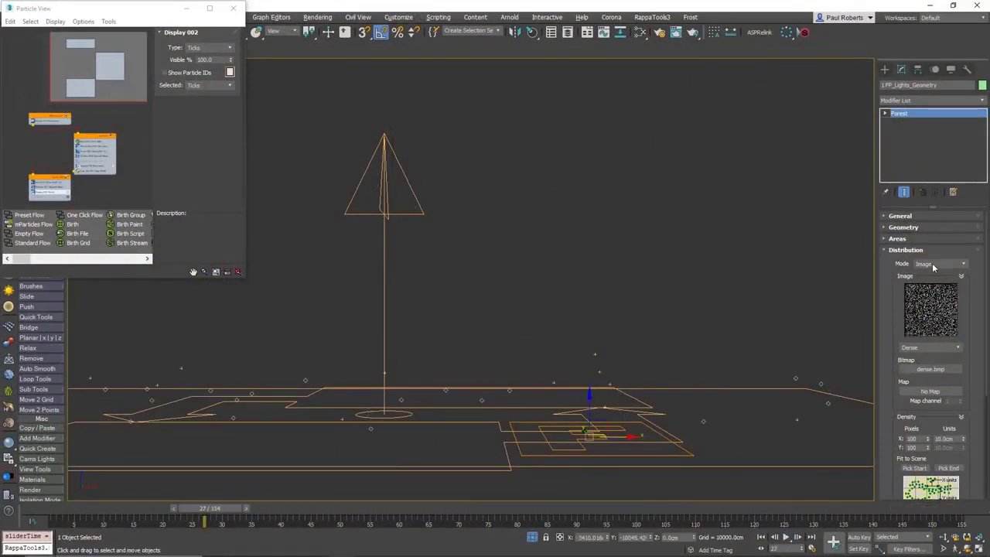
click(934, 293)
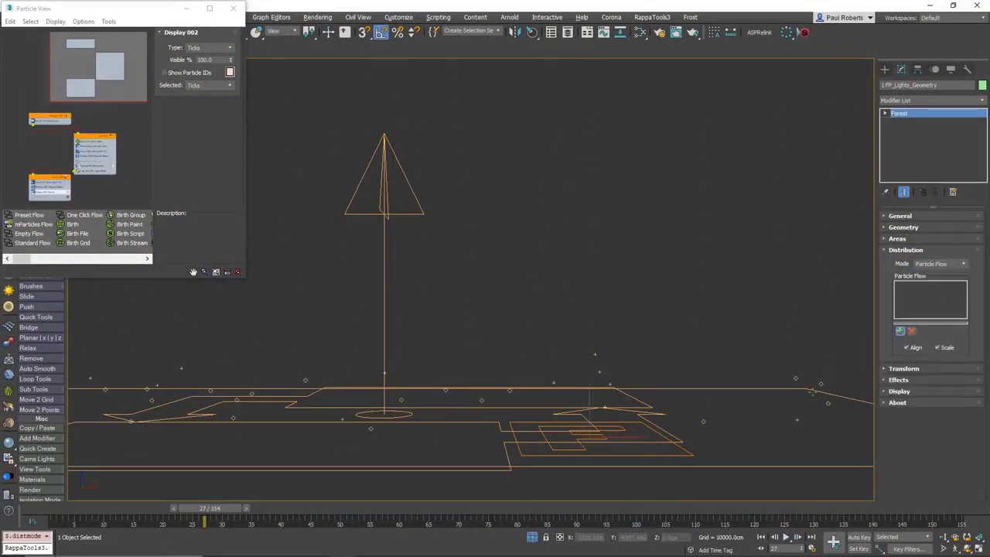
click(755, 480)
key(/)
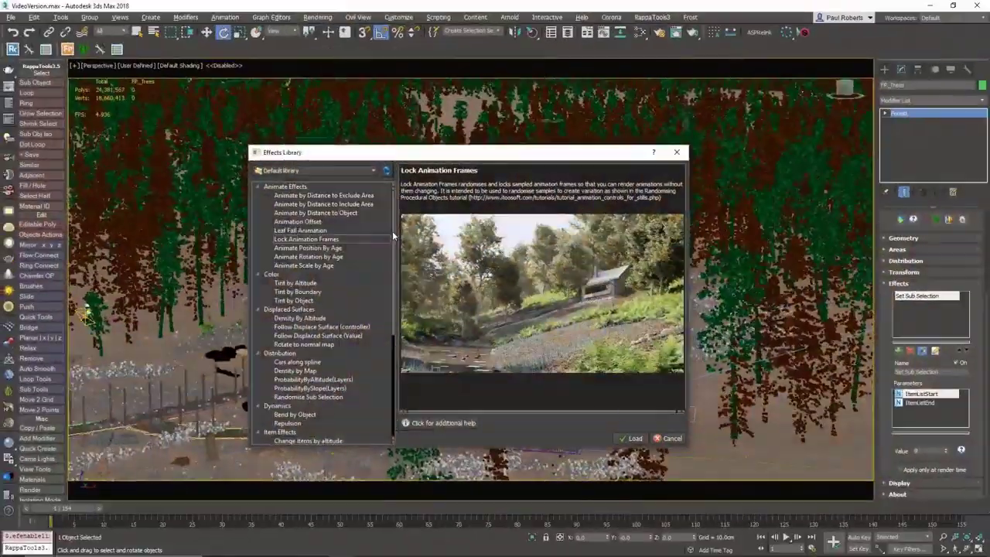
scroll(393, 237, down, 8)
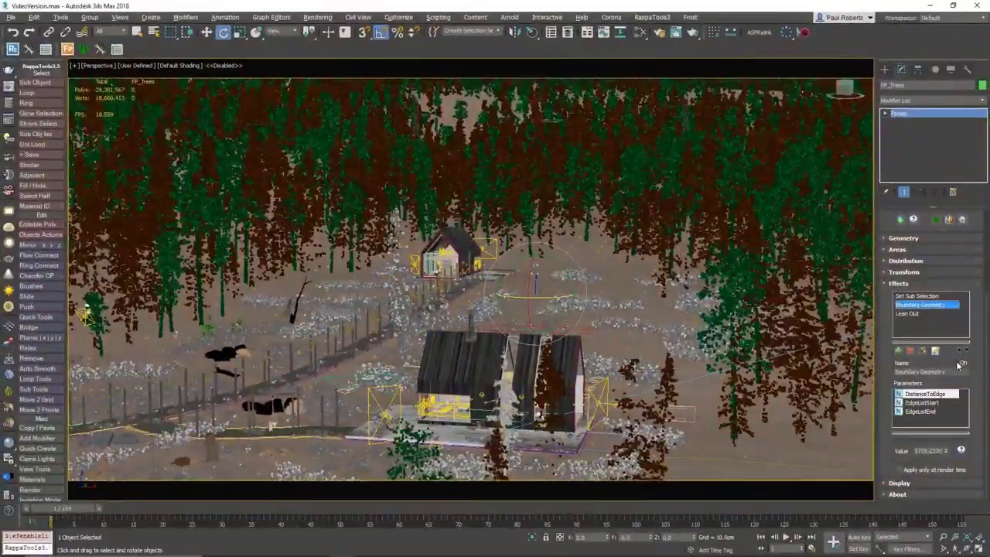
Turn on Boundary Geometry, edit the XYZ_Scale curve, play the animation, and assign a Texmap.
click(960, 362)
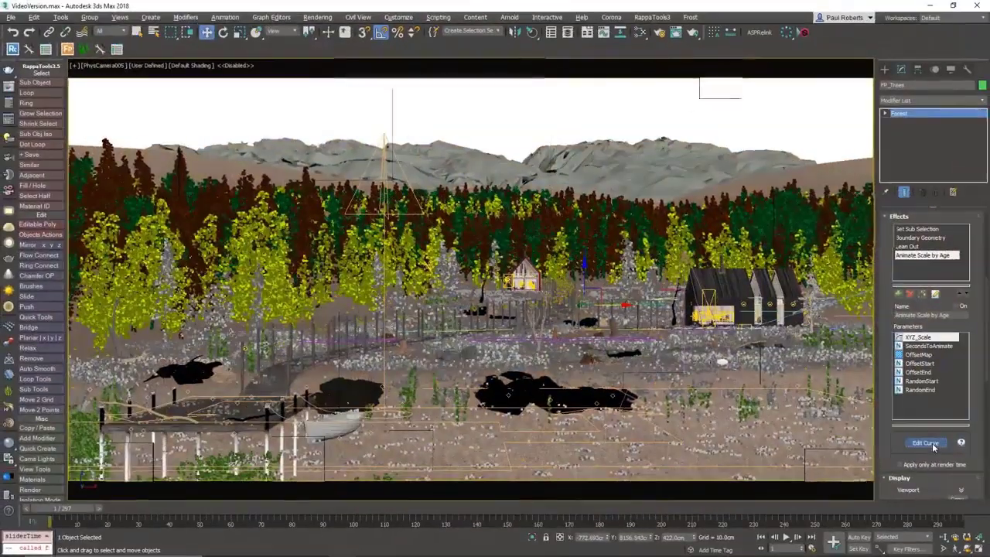
click(932, 447)
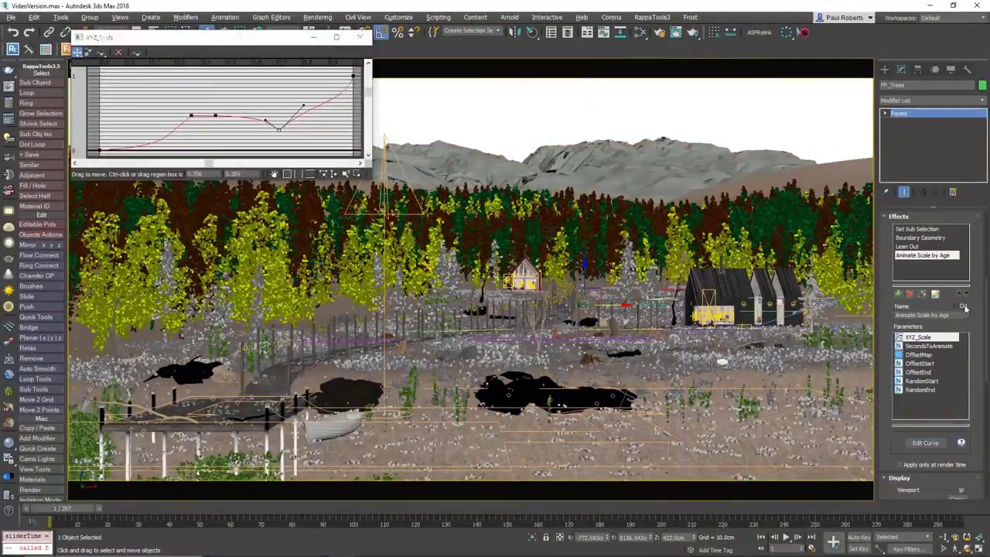
click(788, 536)
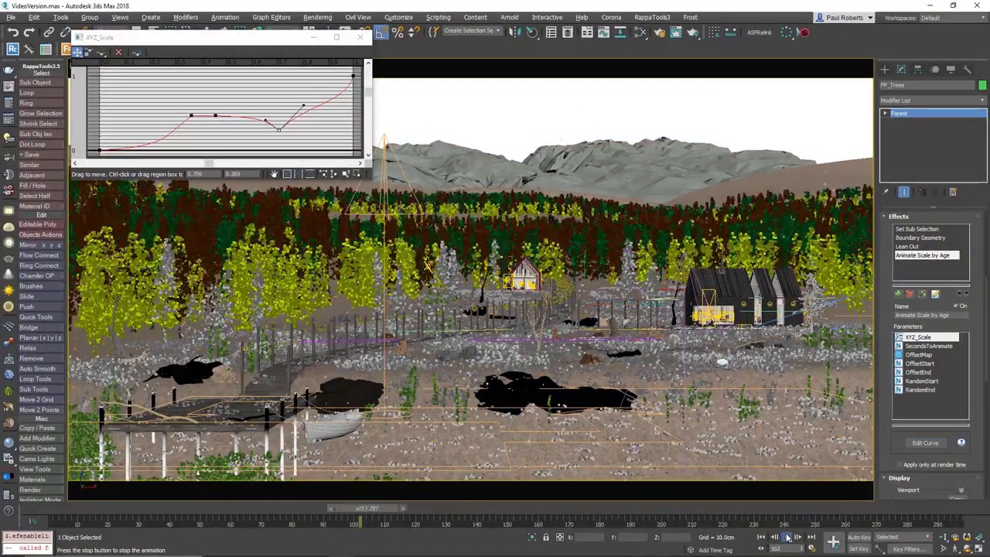
click(928, 454)
double_click(461, 240)
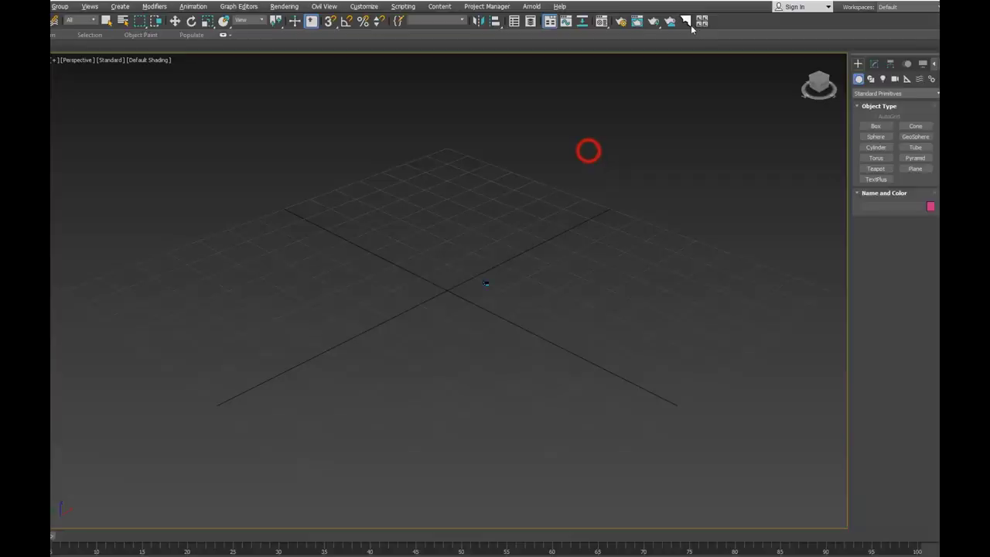
Open the Sweep Profile library and draw a large rectangle on the ground grid.
click(686, 21)
drag(307, 137, 361, 151)
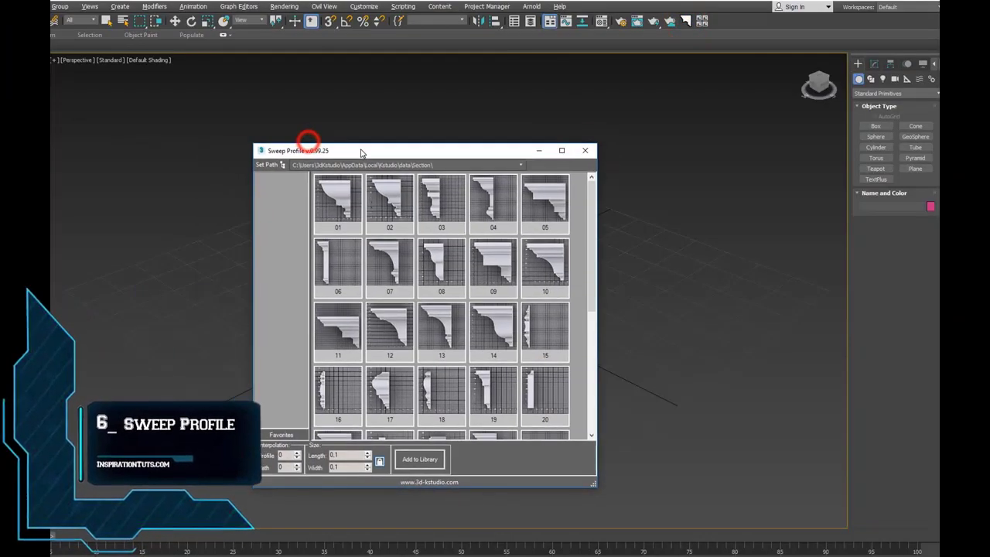
scroll(373, 292, down, 4)
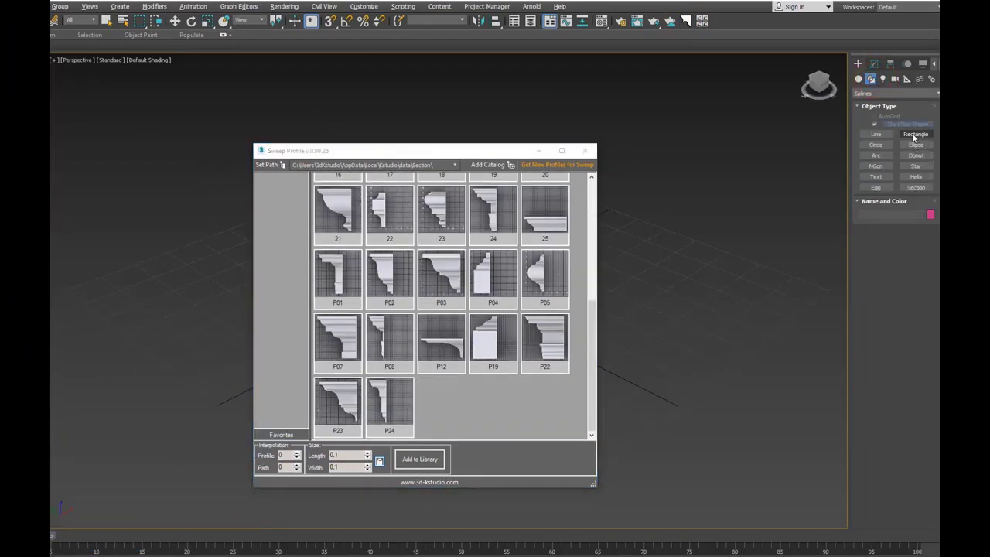
click(915, 134)
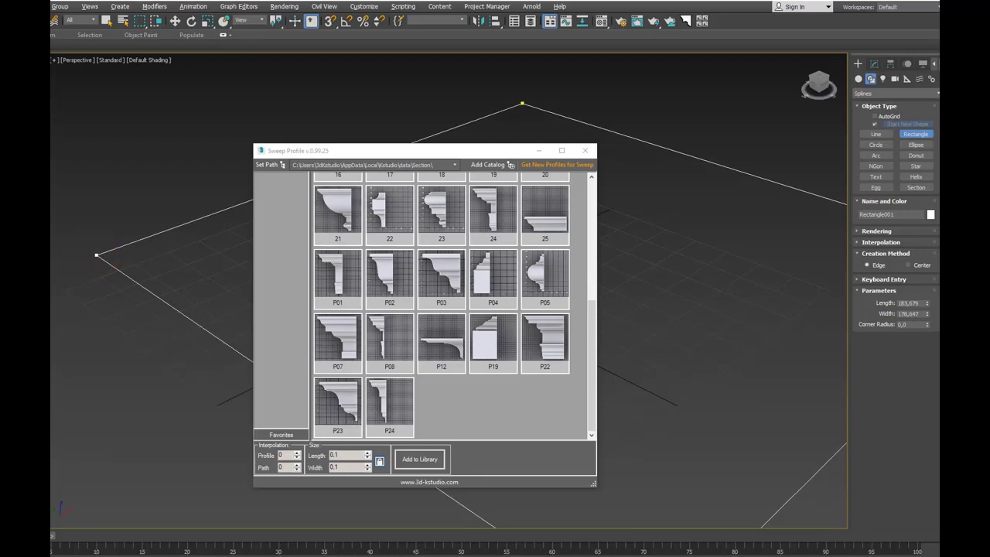
right_click(652, 365)
alt+middle_drag(652, 365, 484, 366)
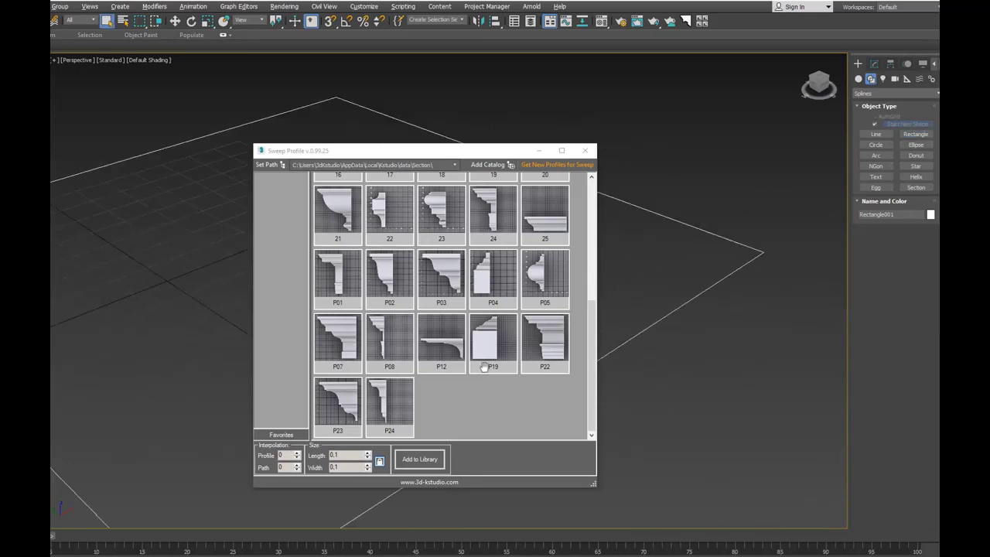
Sweep the rectangle with profiles 21, P02, P07 and P19, settling on P22.
click(348, 225)
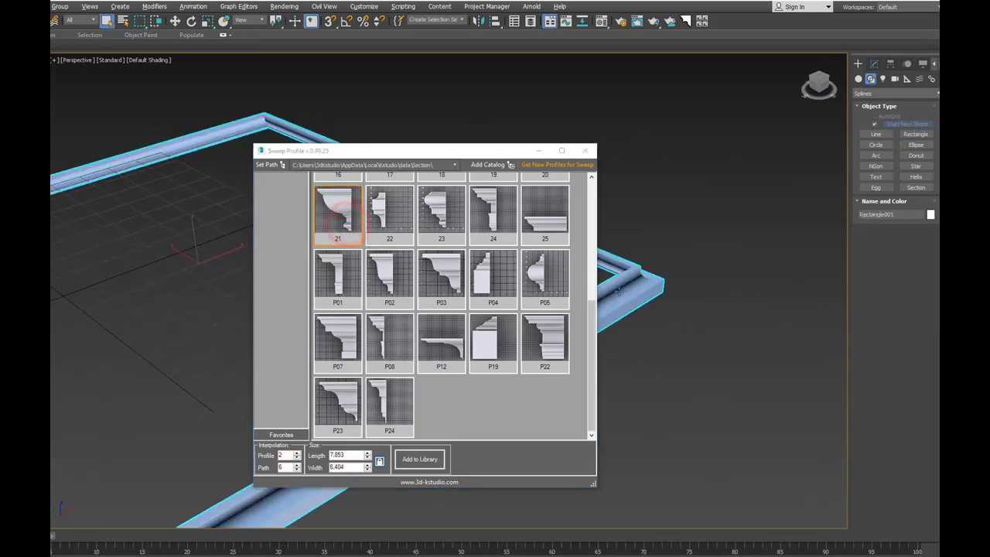
click(379, 285)
click(349, 346)
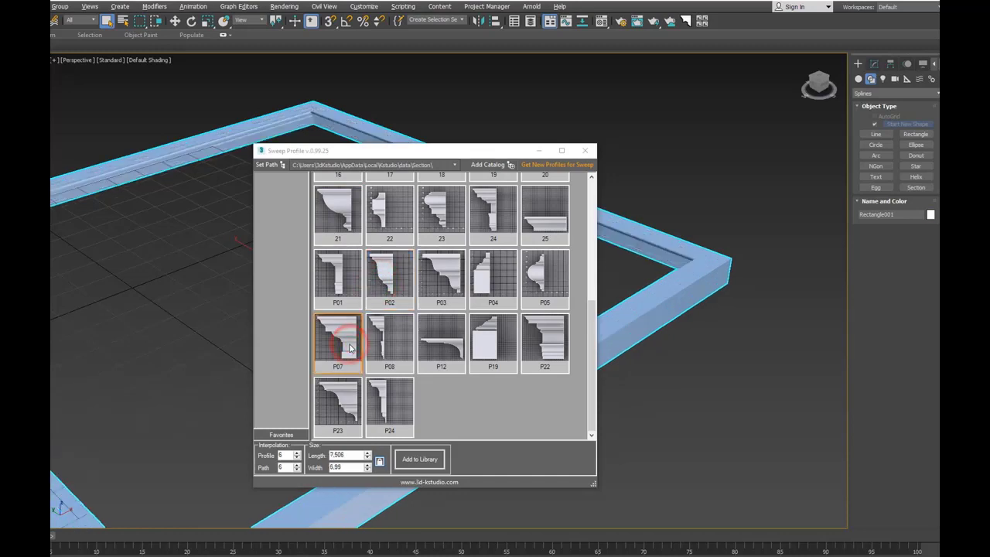
alt+middle_drag(654, 392, 644, 355)
click(484, 347)
click(533, 350)
Set the moulding Length to 5 and inspect the frame.
double_click(342, 454)
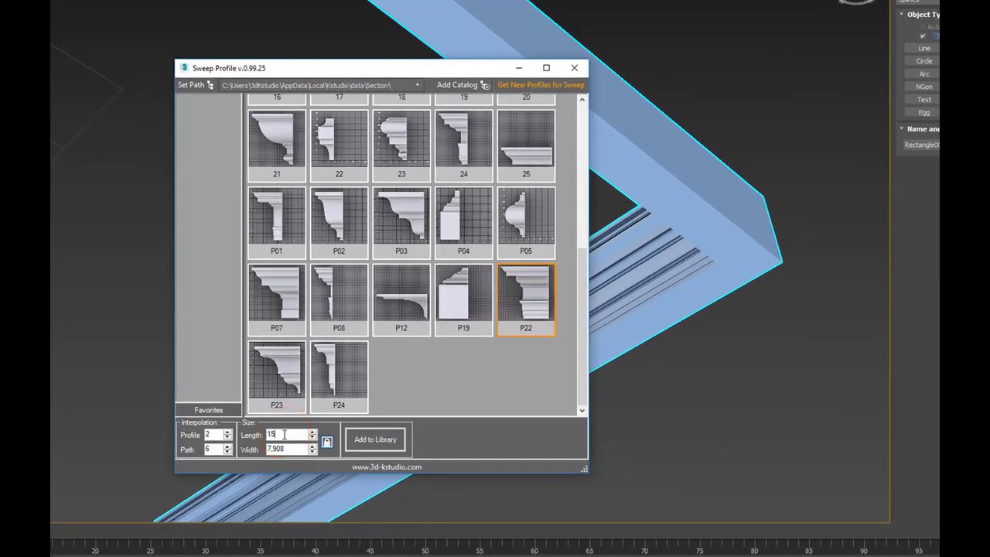
text(15)
key(Return)
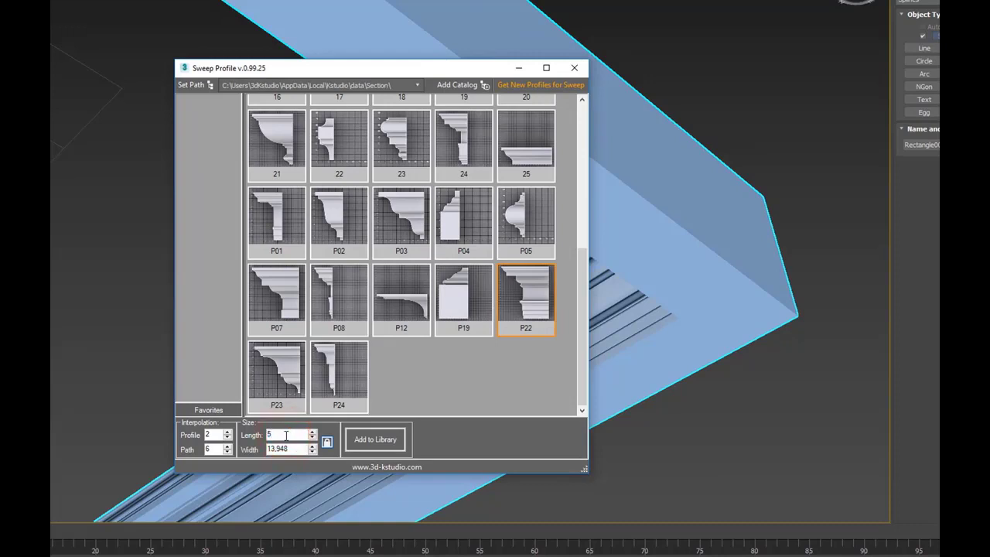
text(5)
key(Return)
scroll(747, 252, down, 3)
alt+middle_drag(747, 252, 729, 266)
scroll(618, 327, up, 5)
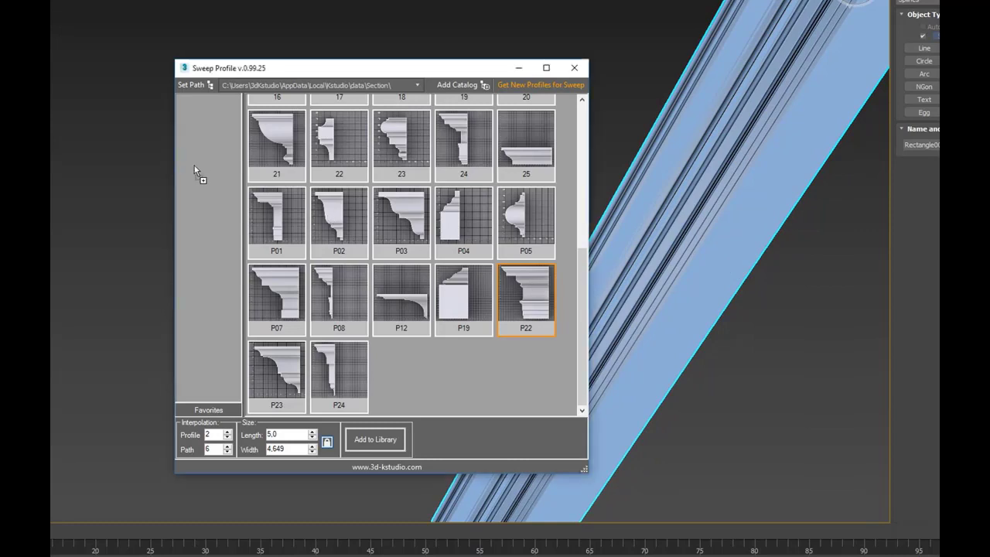
scroll(280, 217, up, 1)
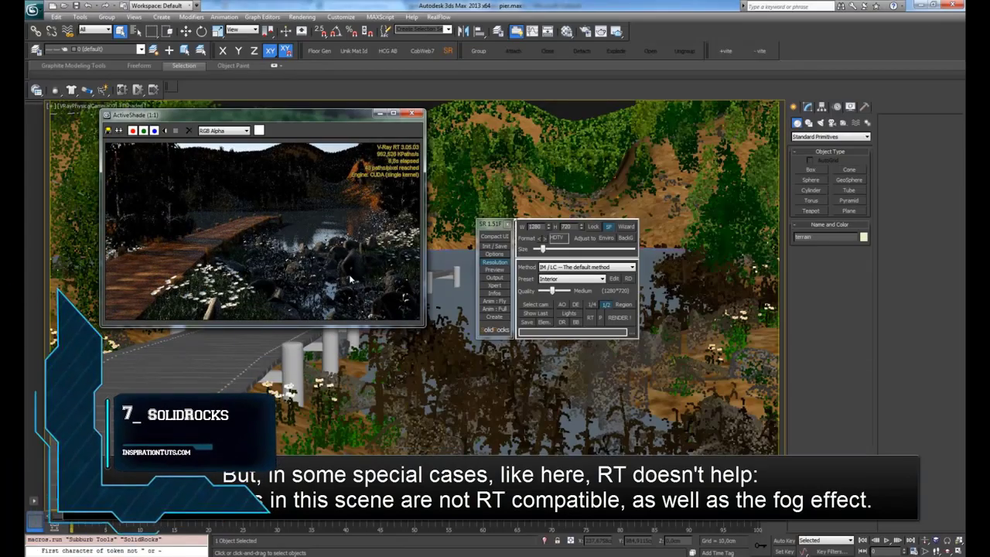
Set SolidRocks to BruteForce with the Exterior preset, then render the pier twice, adjusting the fog between renders.
click(412, 114)
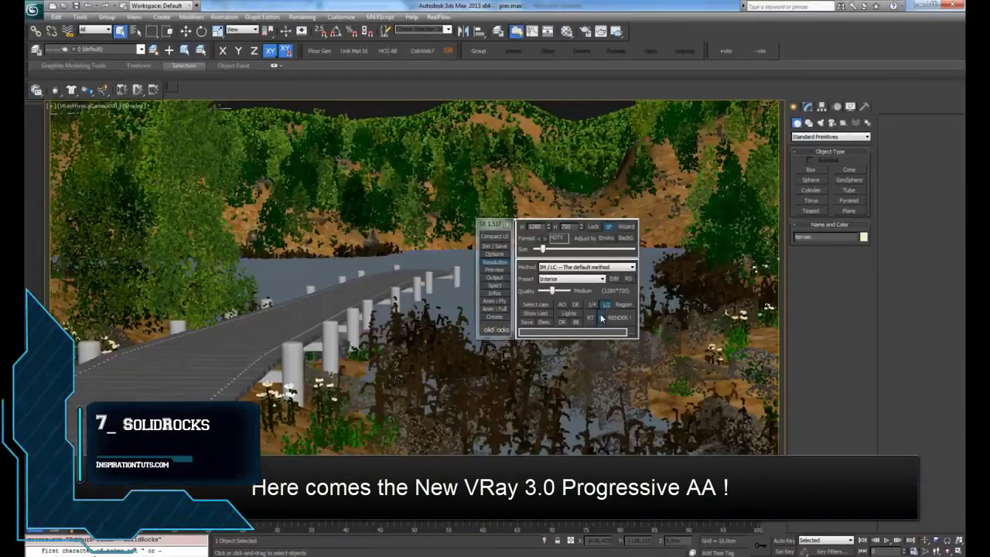
click(586, 266)
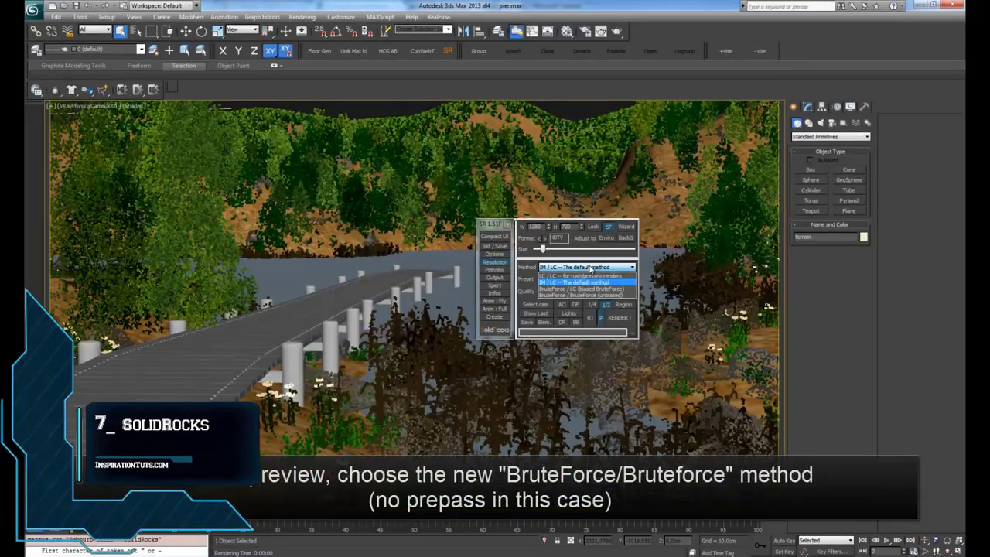
click(572, 278)
click(569, 293)
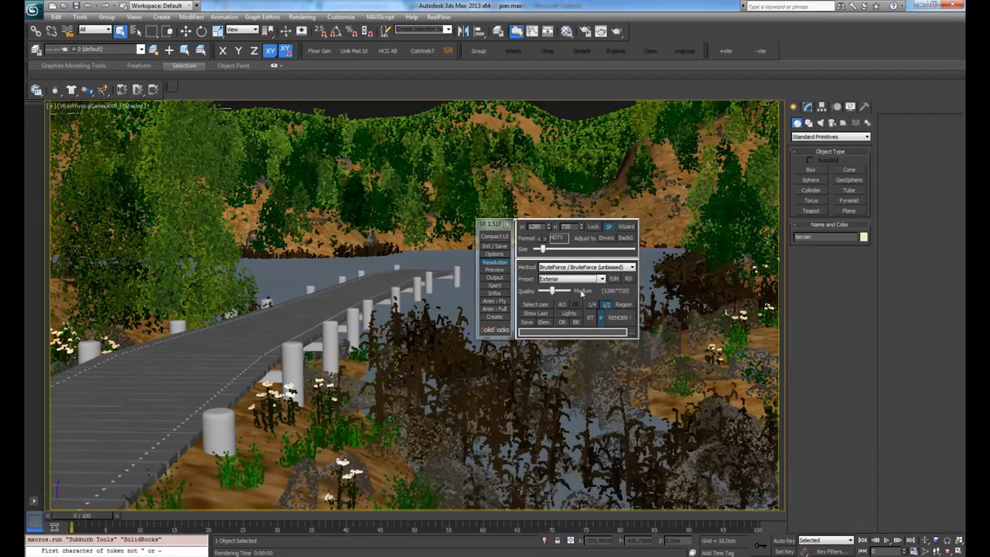
click(614, 317)
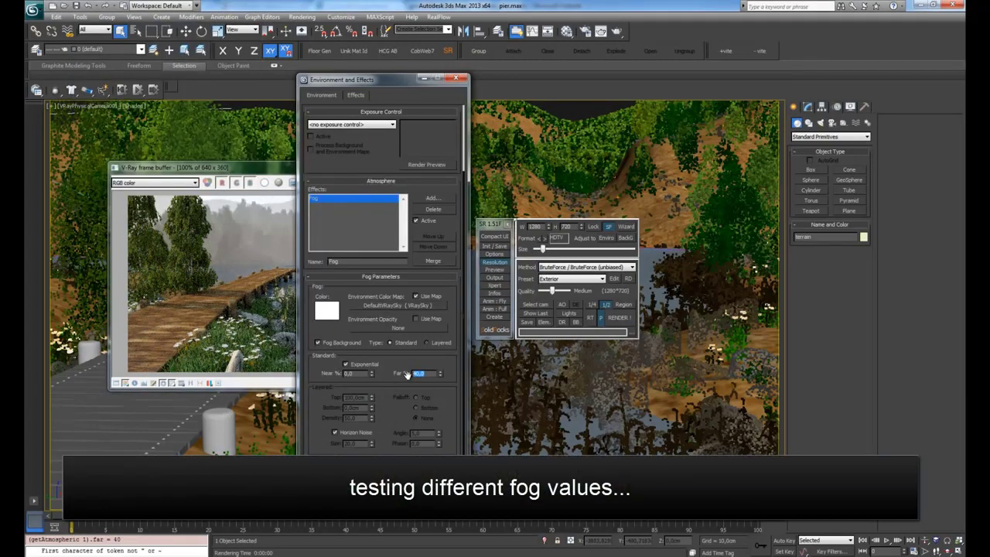
click(618, 318)
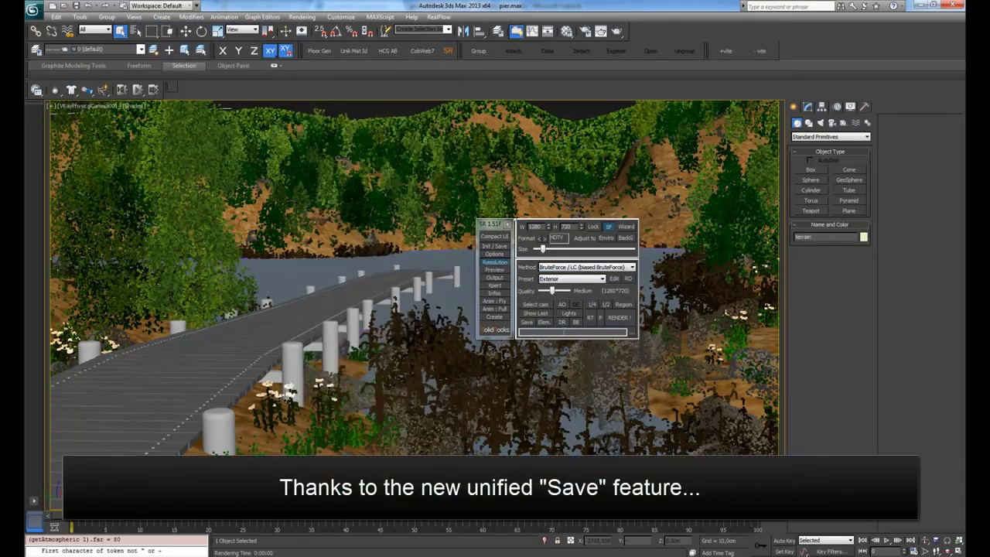
Save the final render as the PNG image itooscene_pier.
click(527, 321)
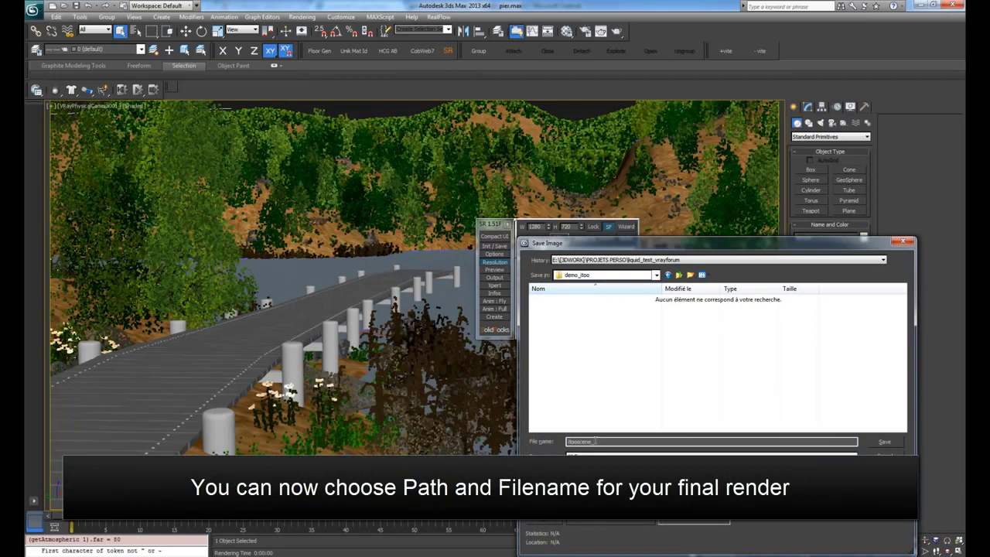
click(634, 456)
click(603, 515)
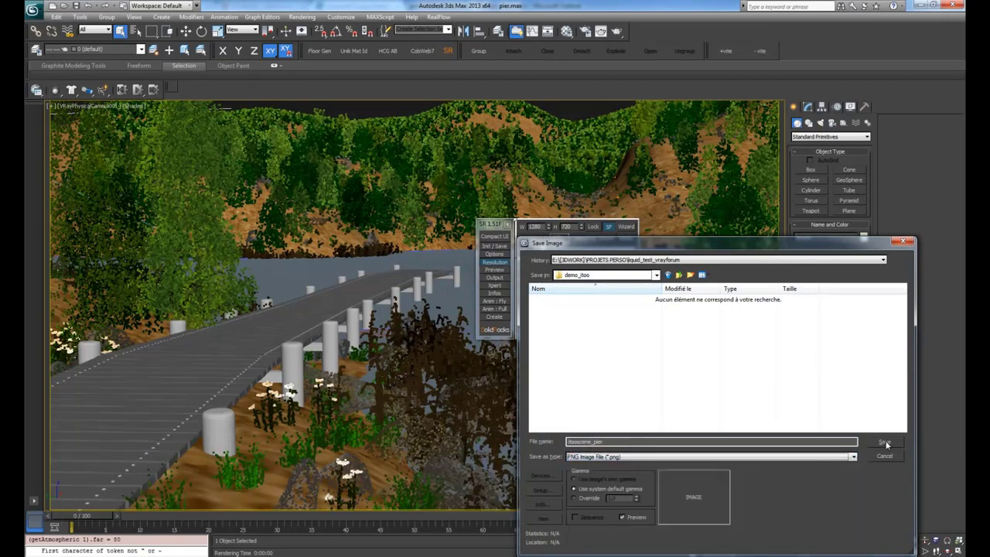
click(885, 441)
click(584, 345)
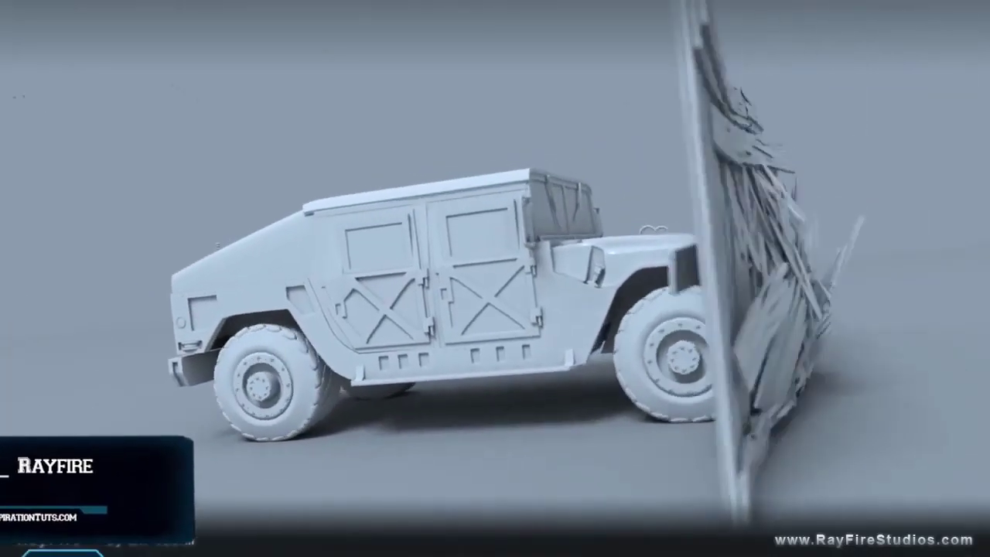